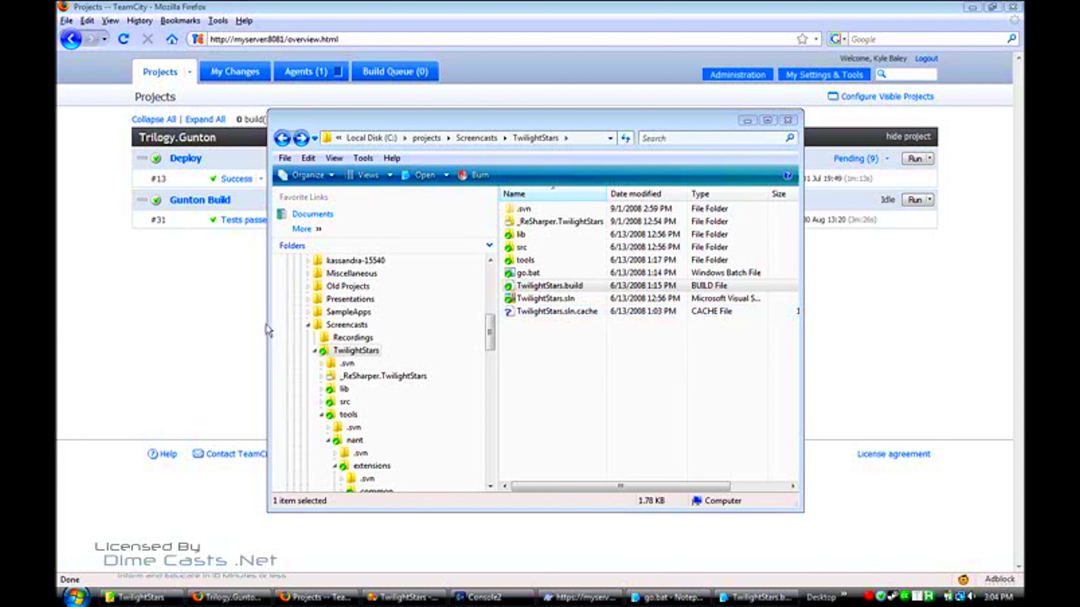
Create a new TeamCity project named TwilightStars from the server administration
left_click(176, 313)
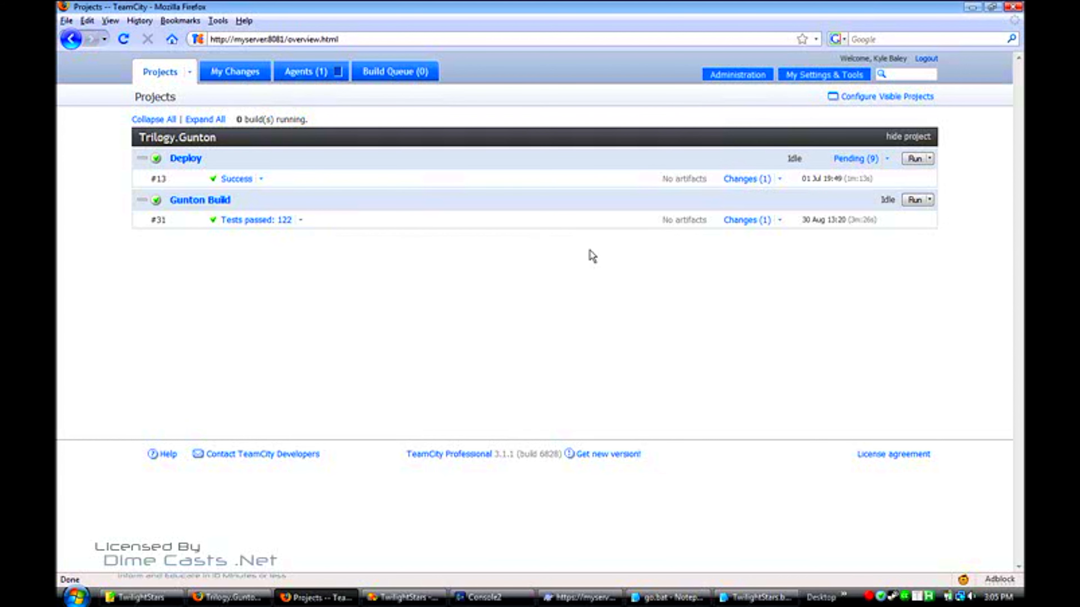
left_click(738, 75)
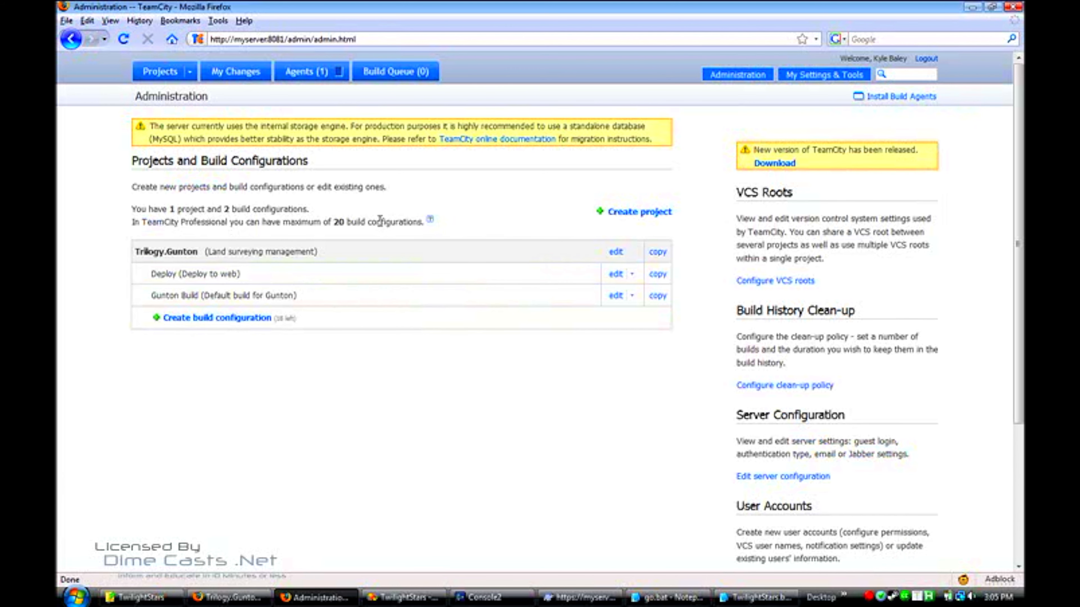
left_click(634, 211)
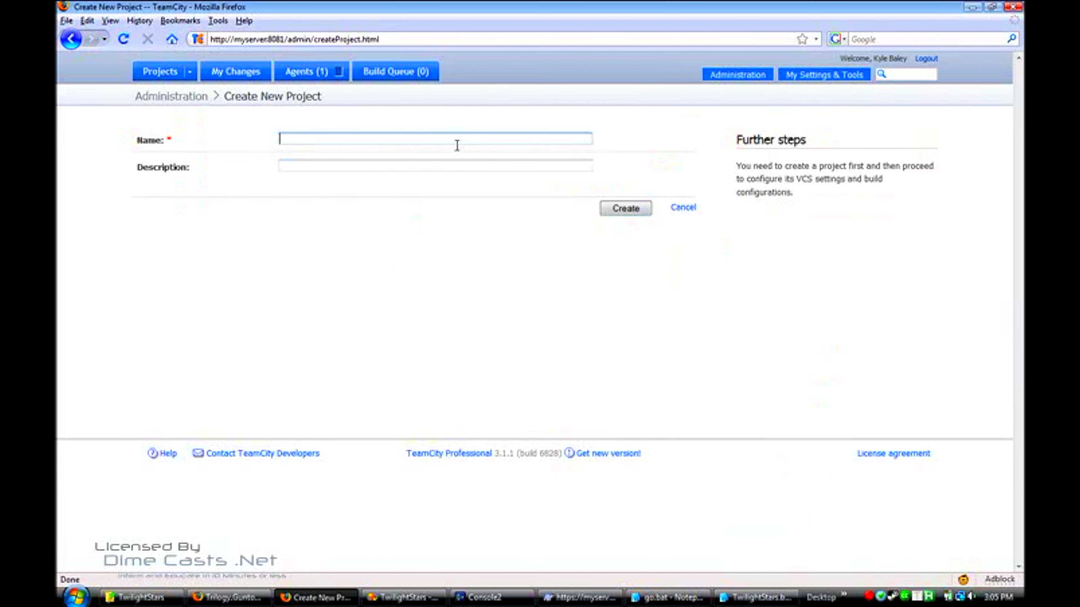
type("TwilightStars")
left_click(625, 208)
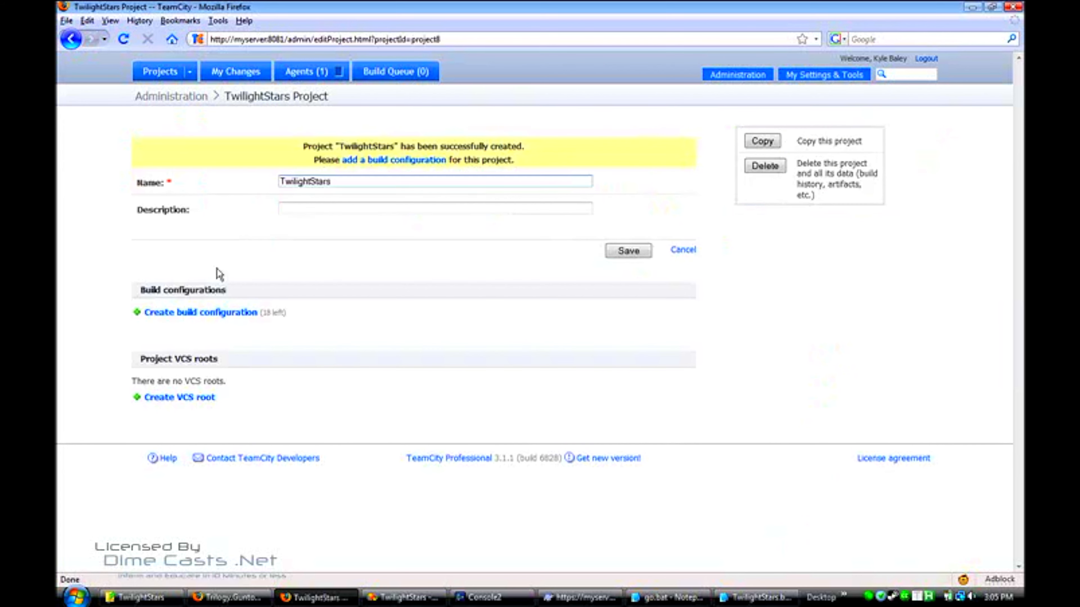
Add a build configuration named "Compile and run tests" to the project, keep the other general settings, and continue to its version control settings
left_click(214, 314)
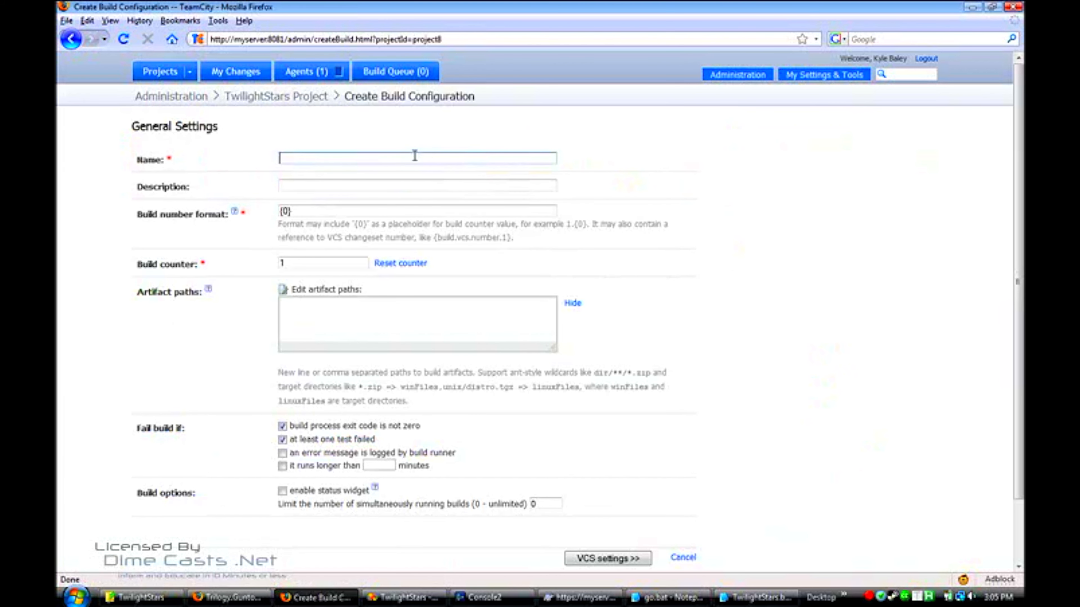
type("Compile and run tests")
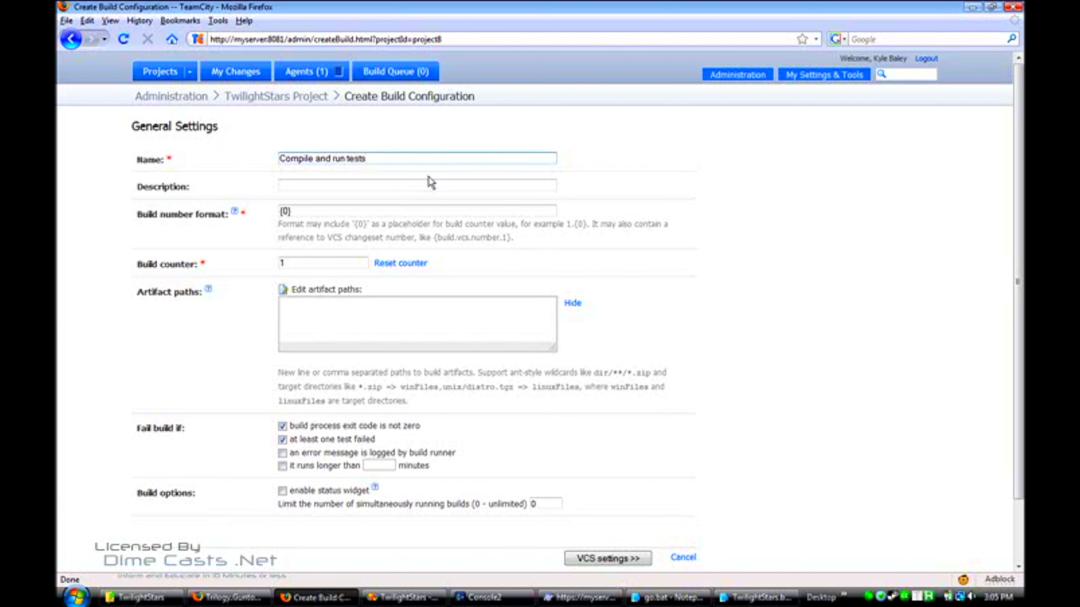
left_click(330, 213)
left_click(603, 560)
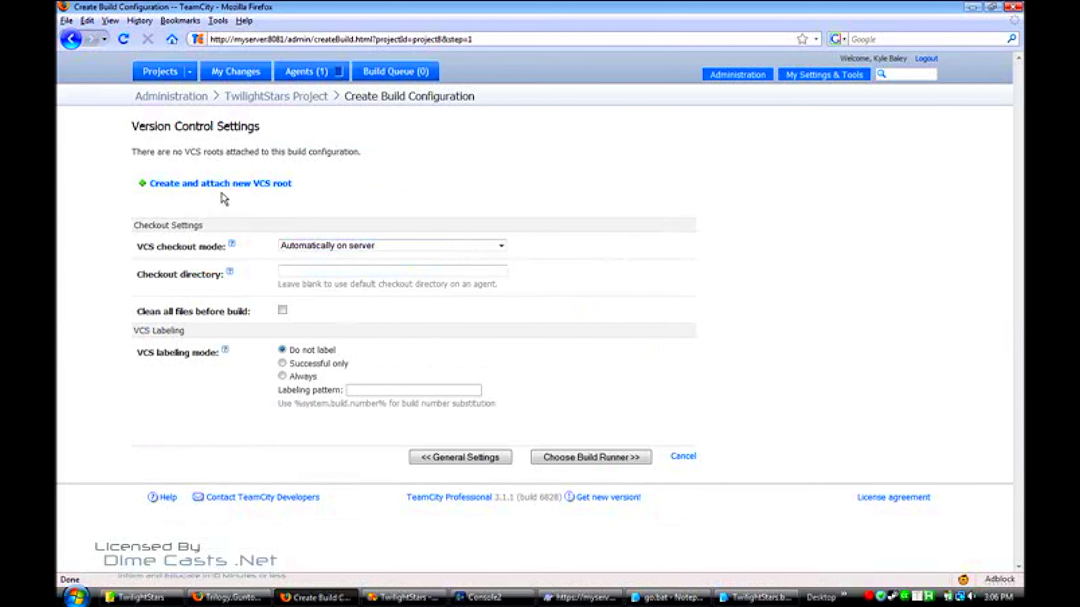
Start a new VCS root for the build configuration and set its type to Subversion
left_click(227, 186)
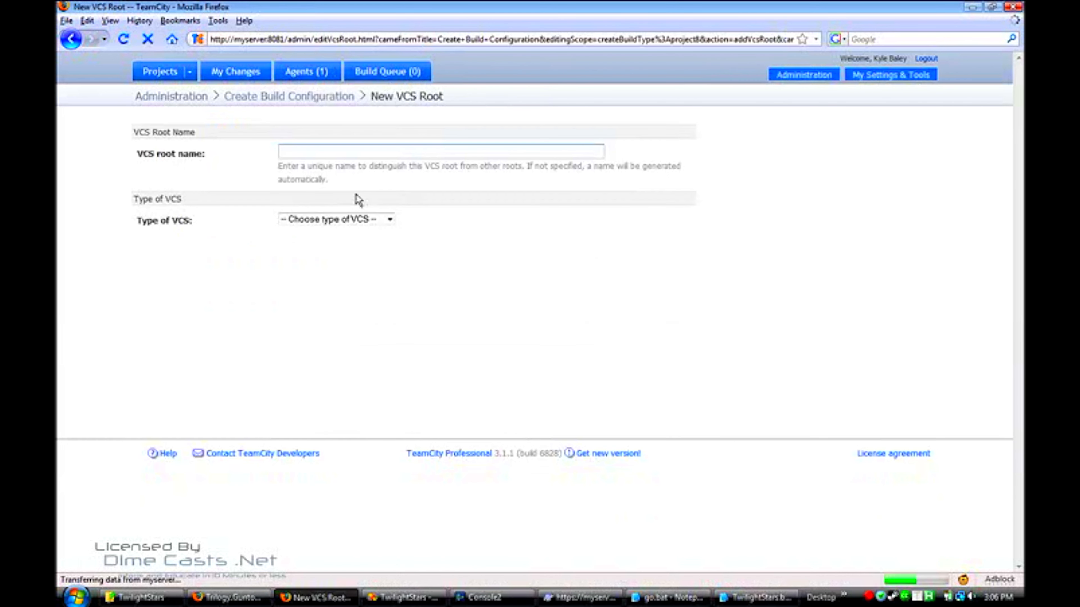
left_click(321, 219)
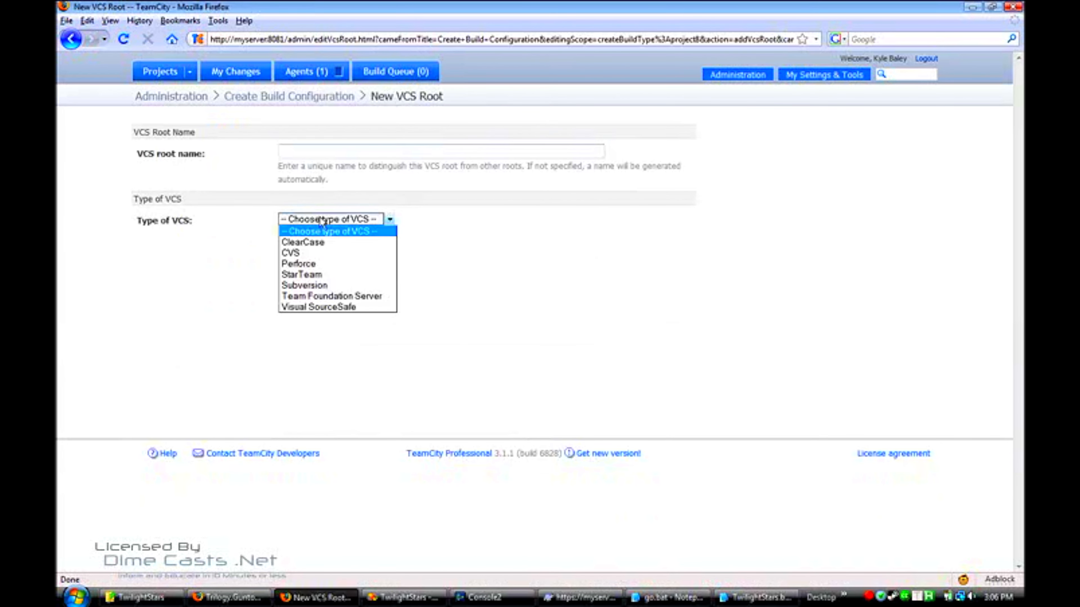
left_click(309, 287)
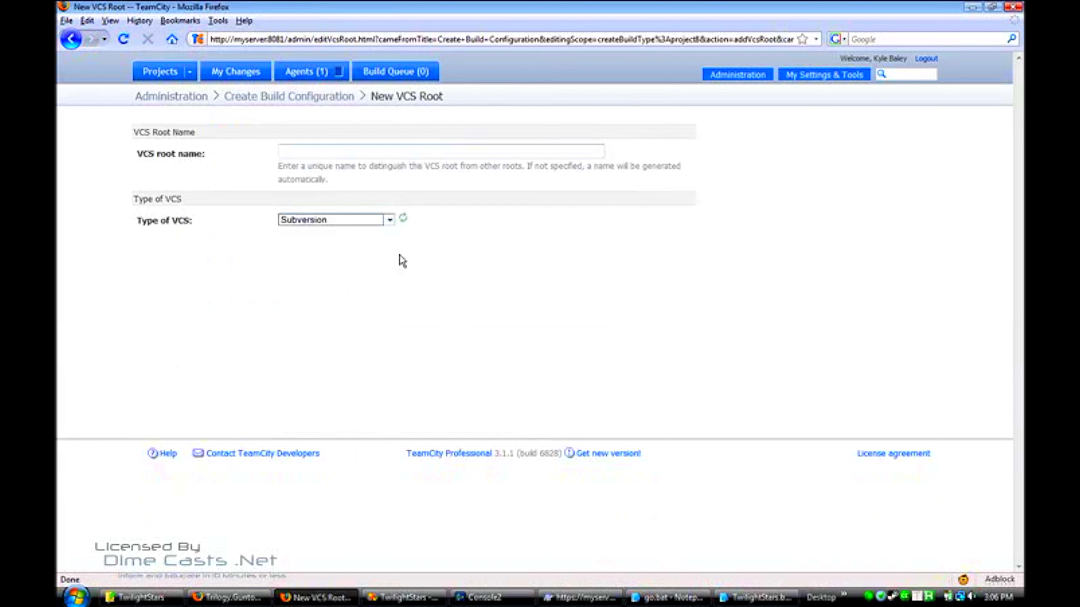
Copy the TwilightStarsDemo trunk URL from the Repository Browser and paste it as the VCS root's SVN URL
left_click(584, 598)
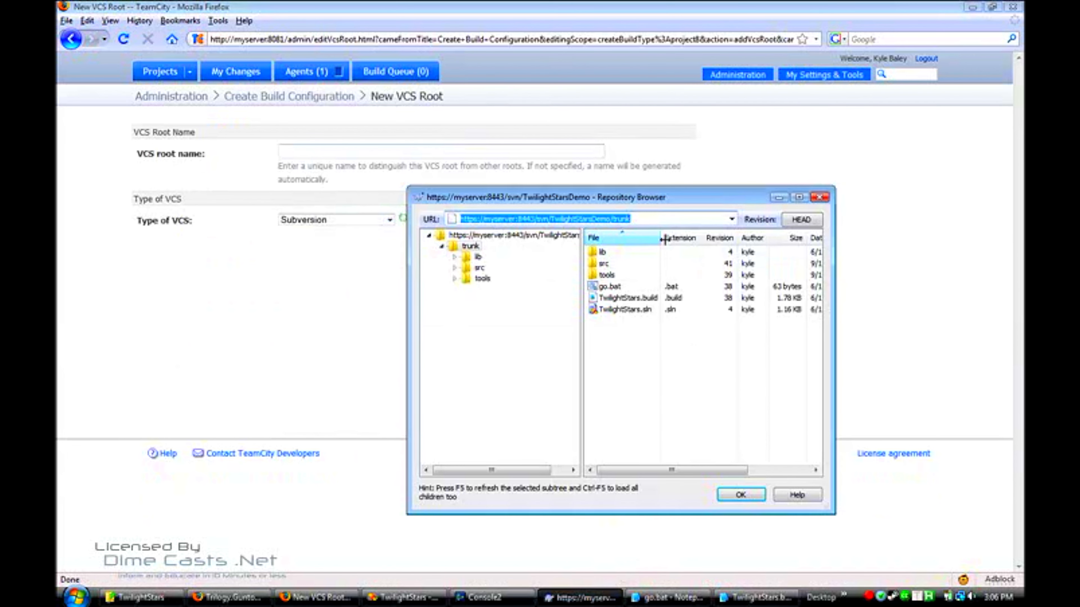
left_click(646, 218)
key("ctrl+a")
key("ctrl+c")
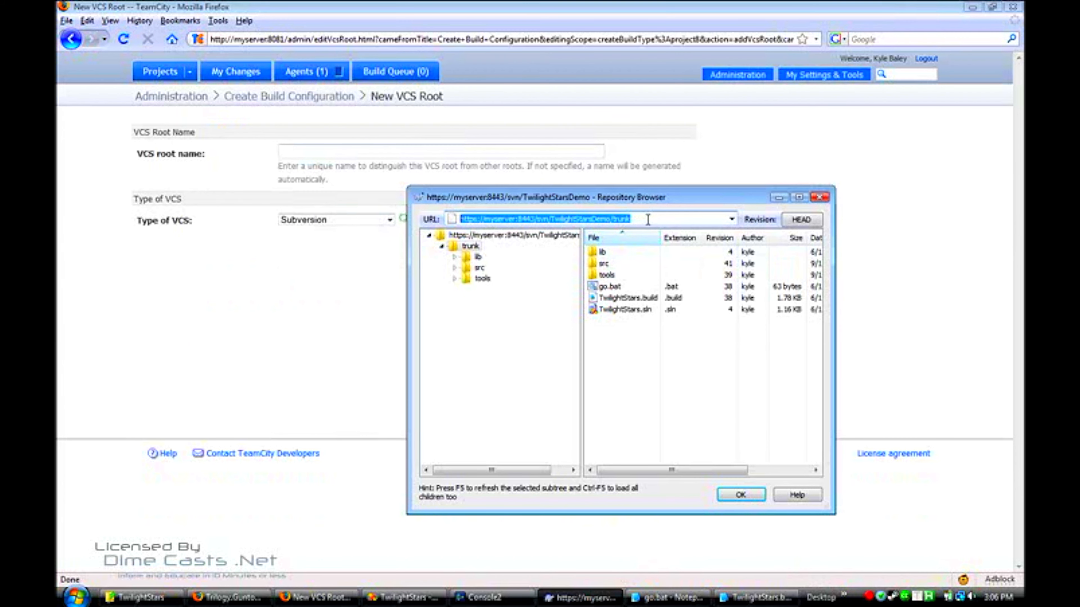
left_click(157, 297)
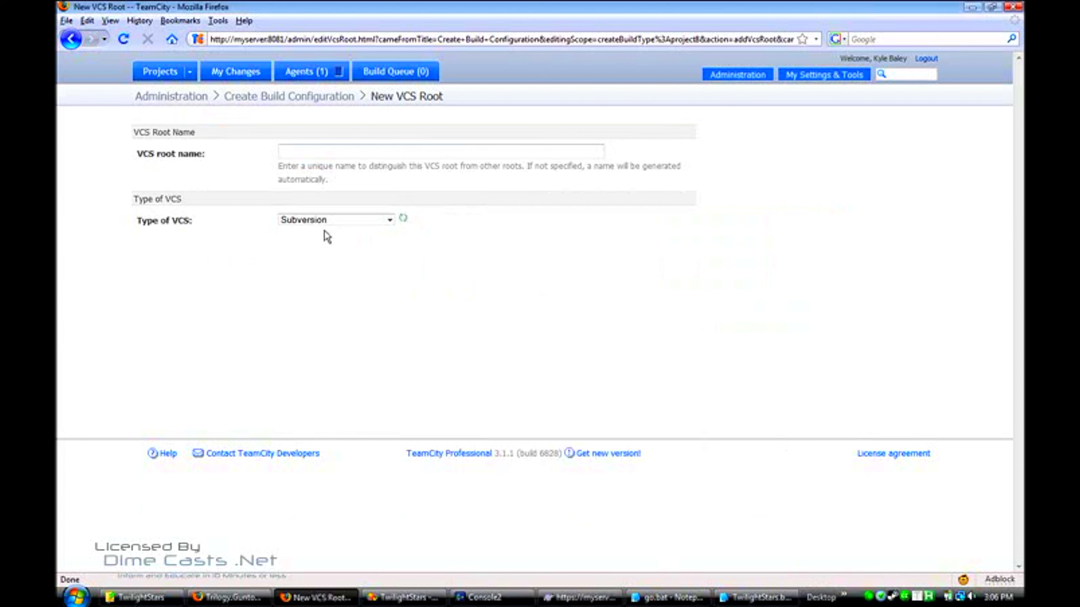
left_click(297, 273)
key("ctrl+v")
Enter the user name and password for the Subversion connection
left_click(346, 299)
type("kyle")
key("Tab")
type("*********")
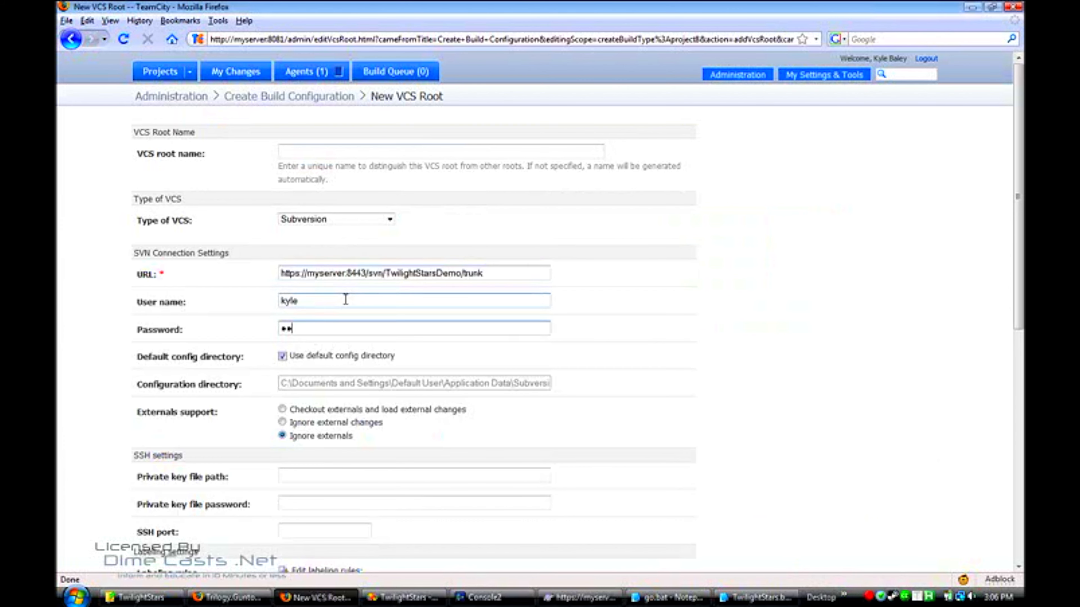
left_click(707, 359)
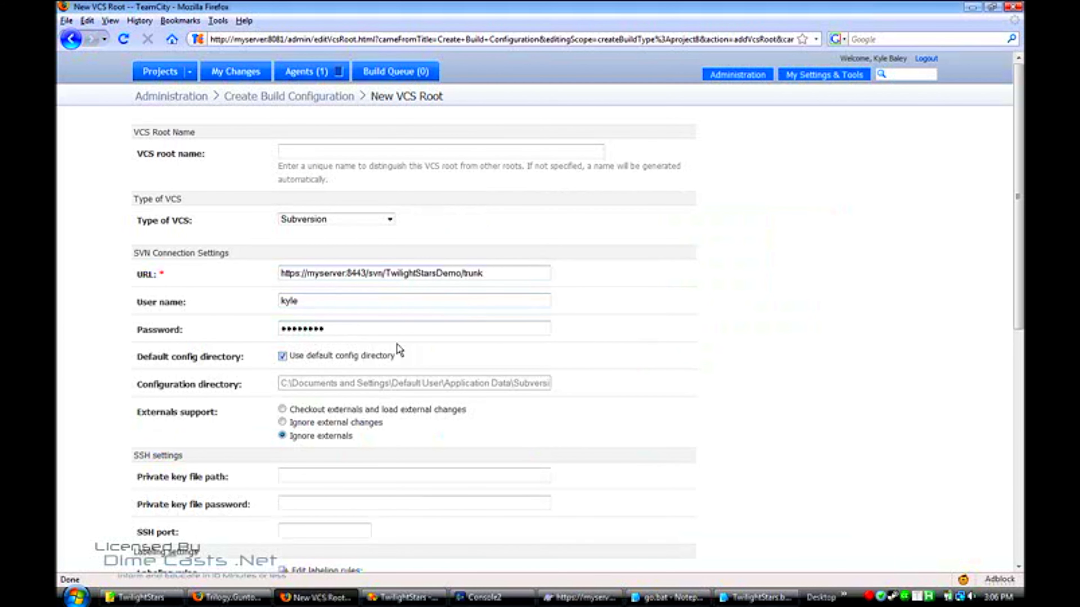
Test the Subversion connection, close the test message, and save the new VCS root
scroll(398, 347, "down", 10)
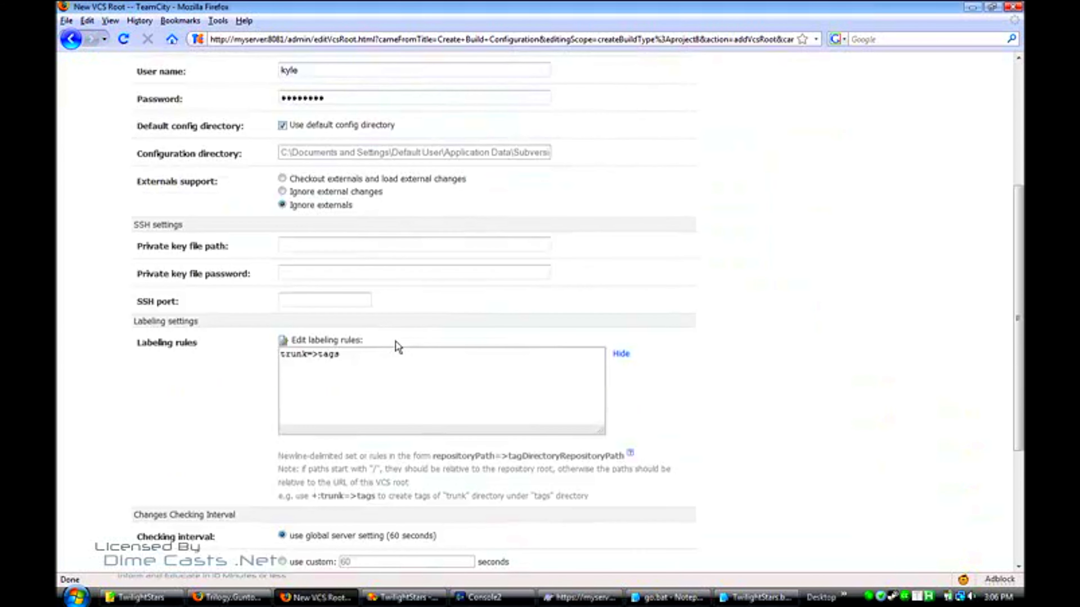
scroll(394, 341, "down", 2)
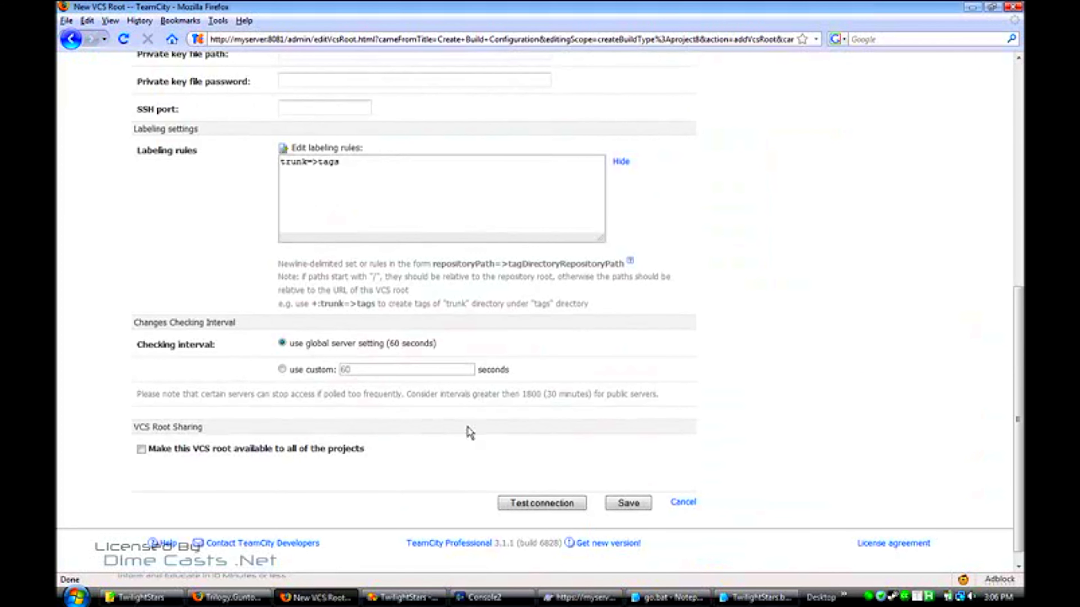
left_click(527, 503)
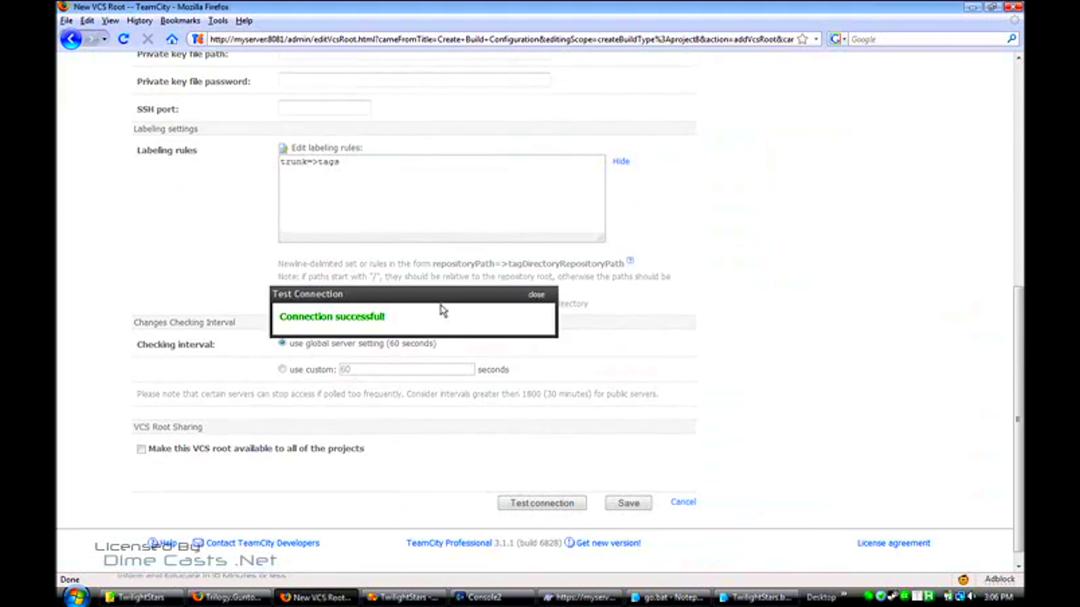
left_click(536, 294)
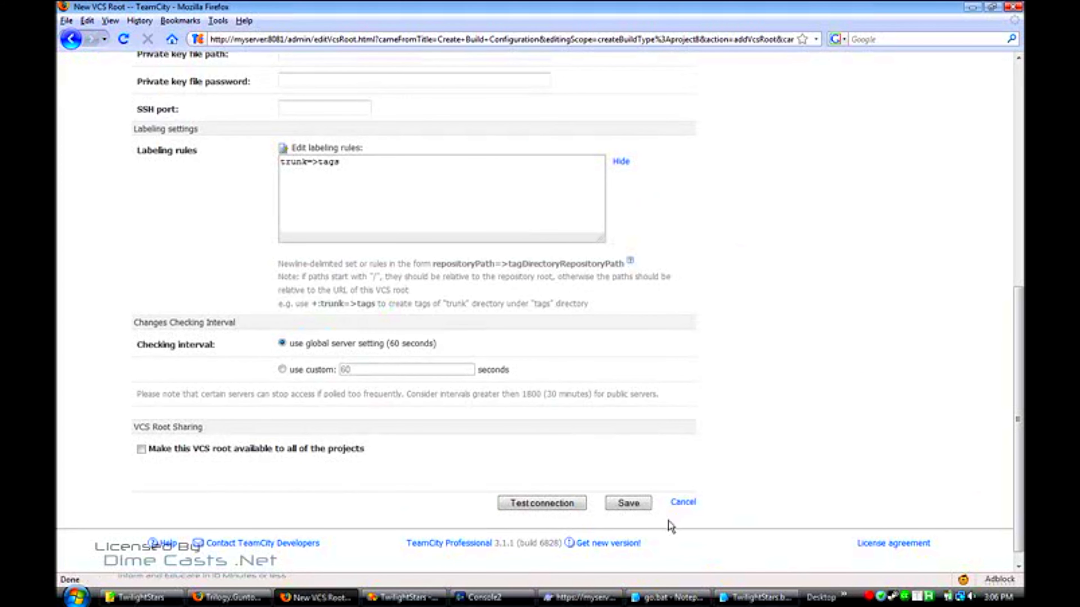
left_click(628, 502)
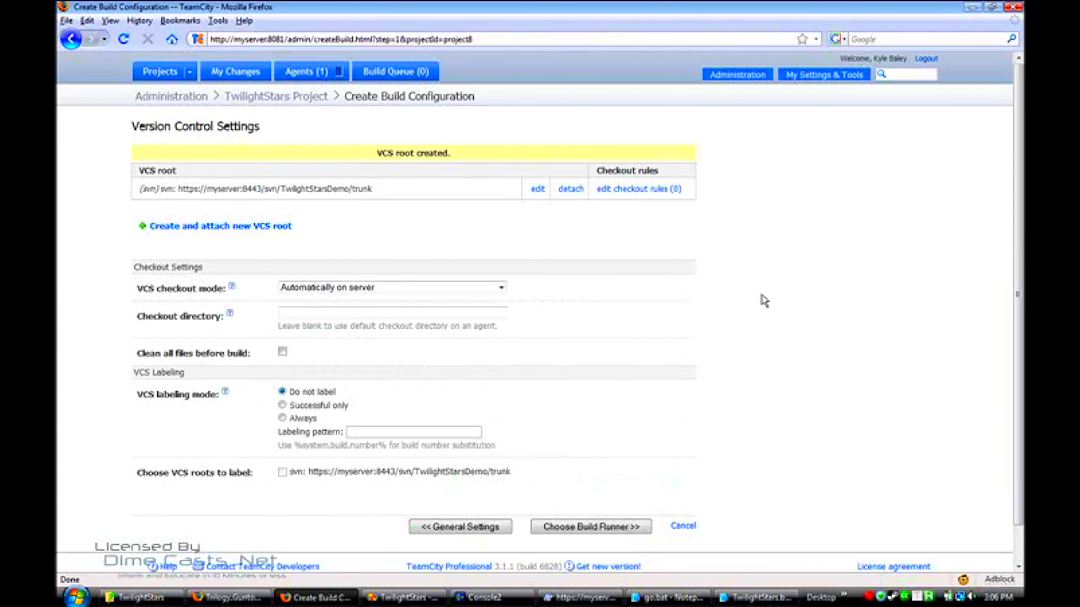
Continue to the build runner settings, choose NAnt as the runner, and set the build file path to TwilightStars.build
left_click(437, 314)
left_click(595, 528)
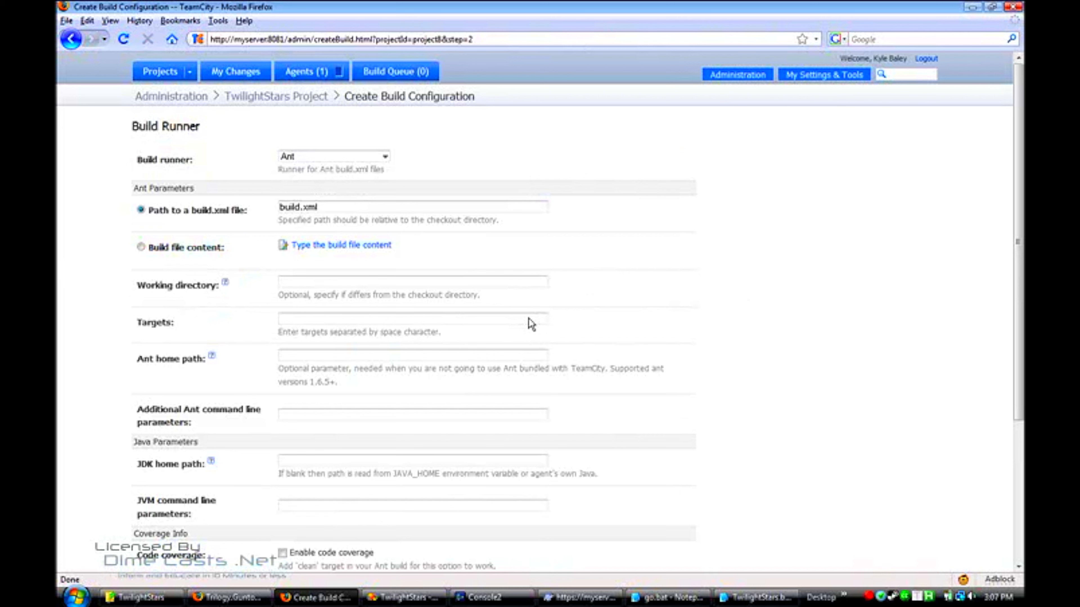
left_click(384, 157)
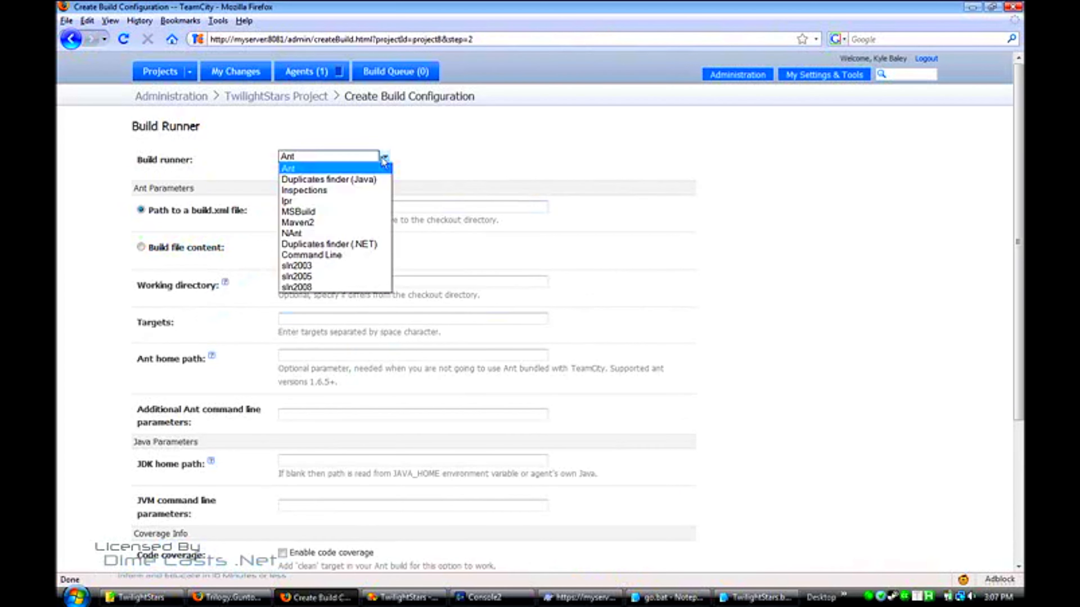
left_click(309, 233)
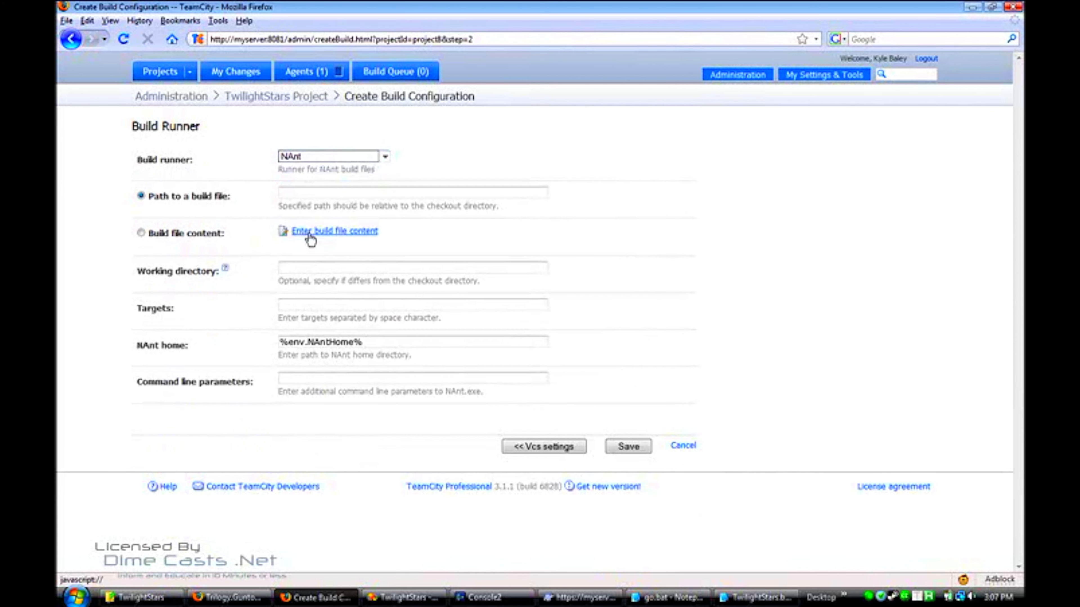
left_click(332, 194)
type("TwilightStars.build")
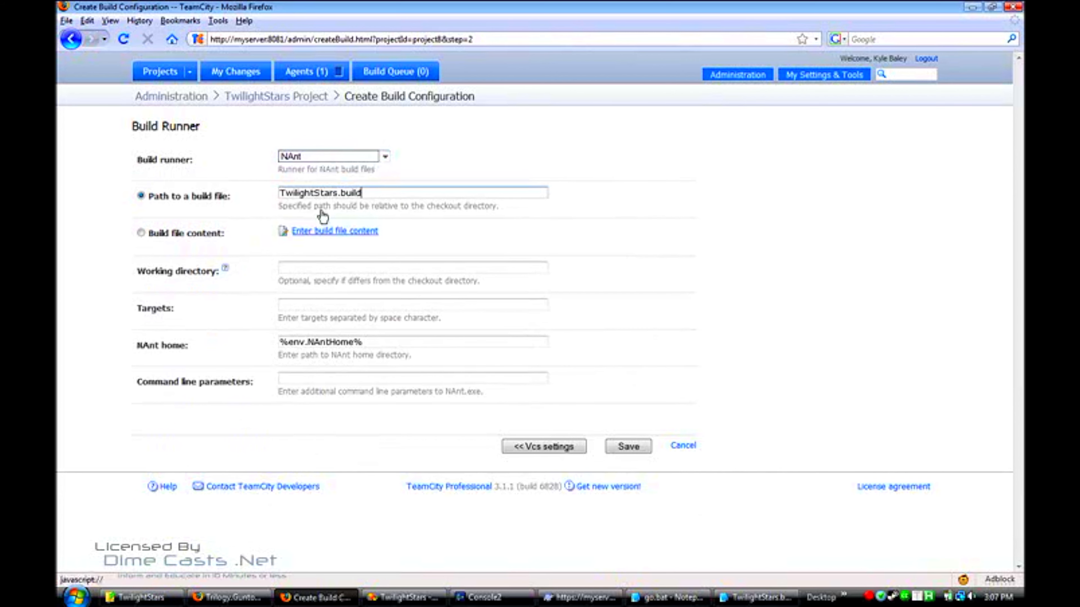
Check the TwilightStars folder's contents and the default target in TwilightStars.build, leaving the runner's working directory and targets blank
left_click(146, 595)
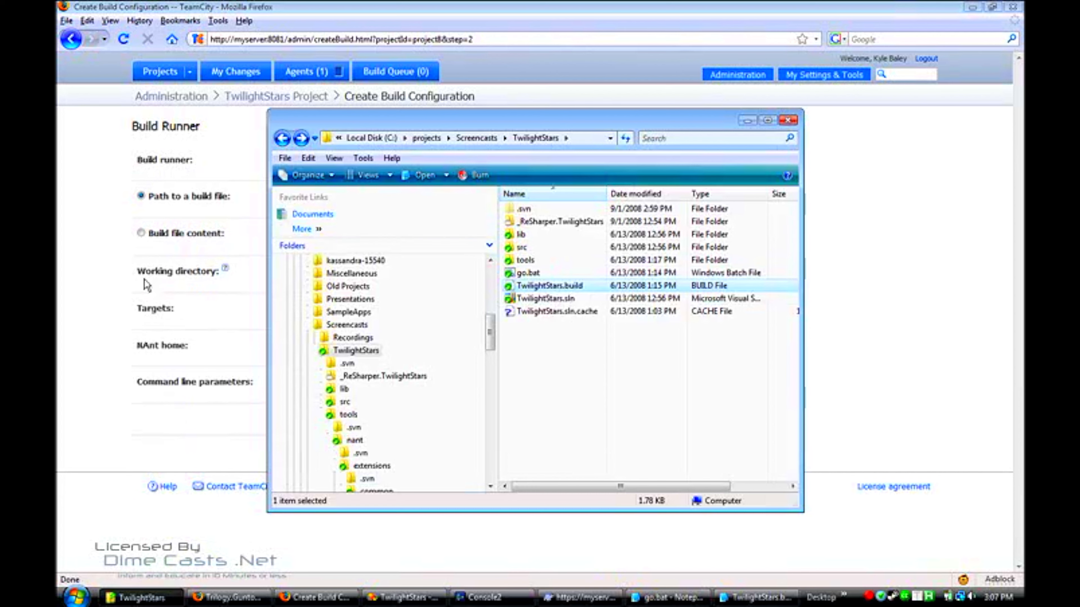
left_click(161, 273)
left_click(309, 301)
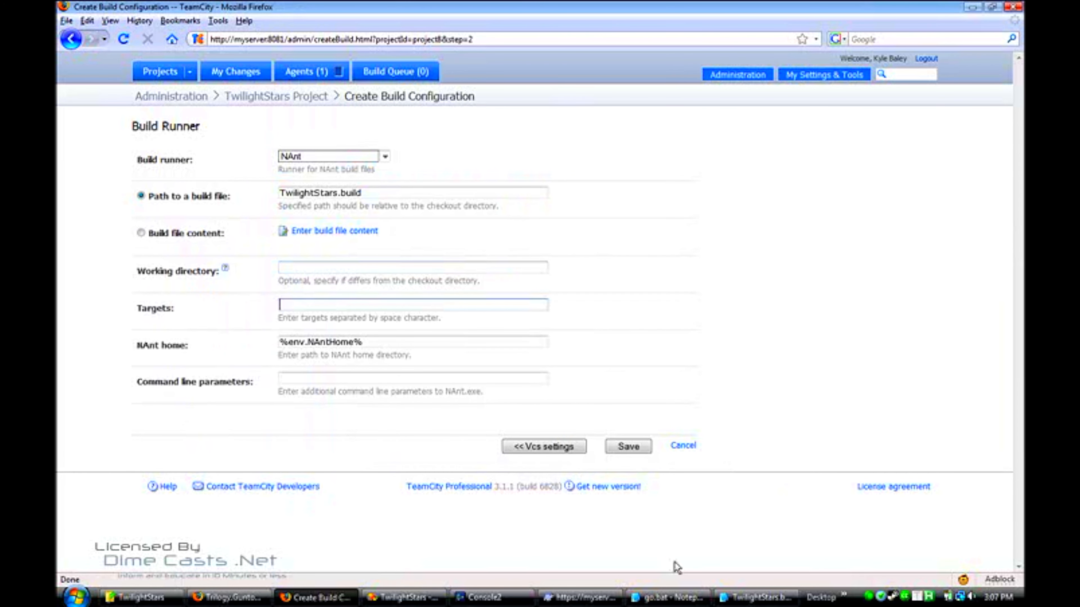
left_click(755, 598)
double_click(298, 62)
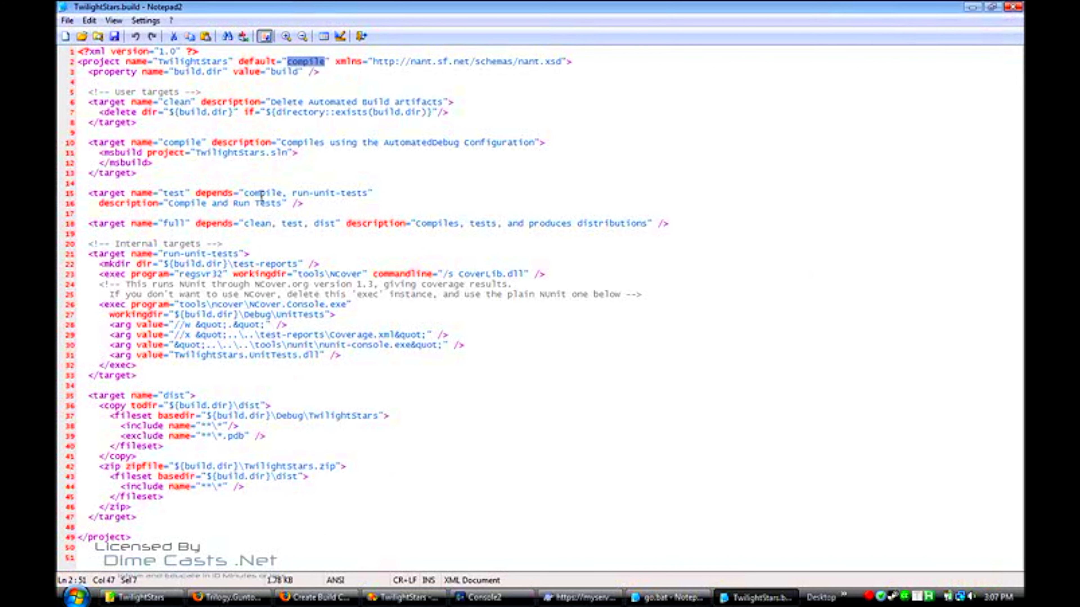
left_click(971, 7)
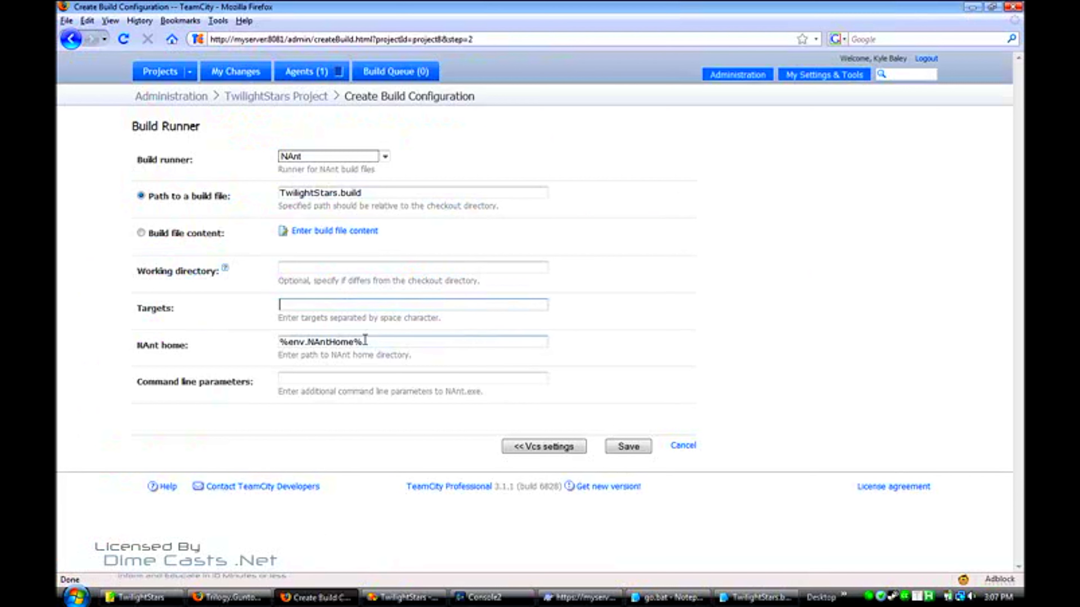
Set NAnt home to %system.teamcity.build.checkoutDir%\tools\nant, checking the project's tools folder for the path, and save the build configuration
left_click_drag(364, 341, 237, 333)
type("%system")
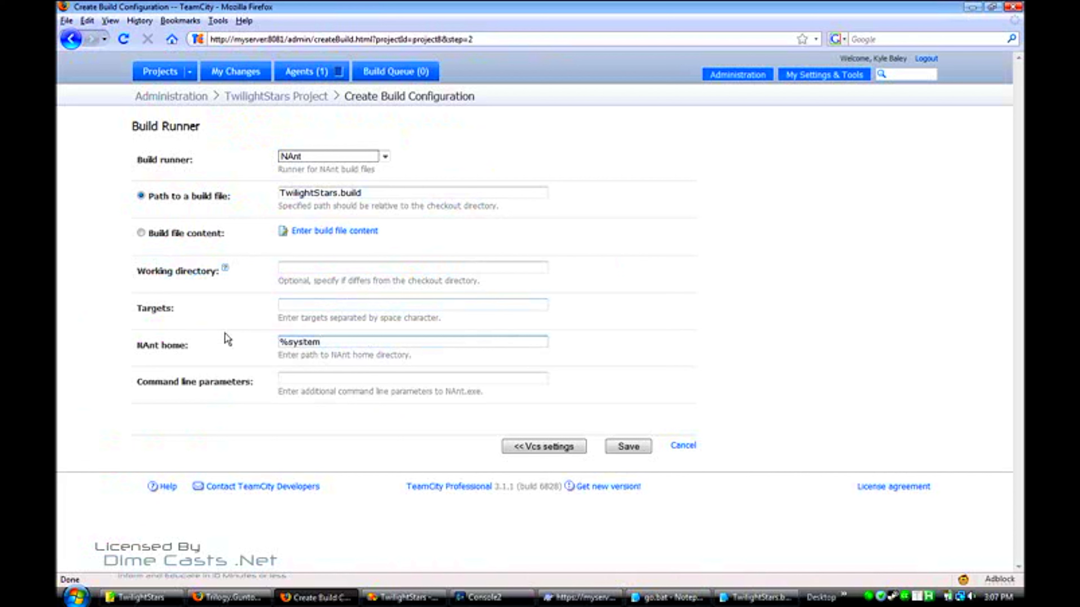
type(".teamcity.build.checkoutDir")
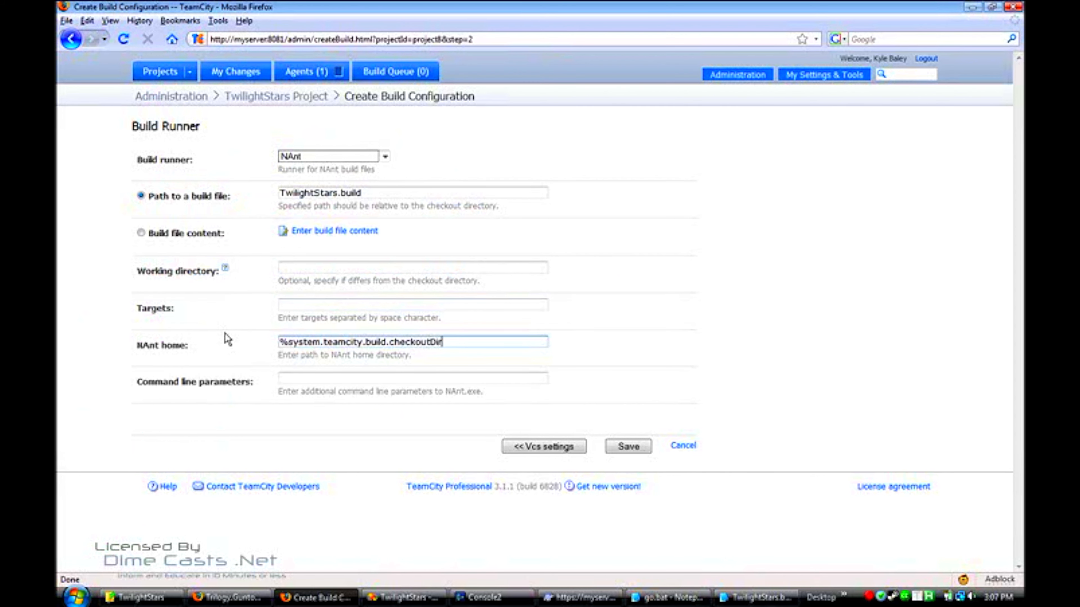
type("%")
left_click(137, 598)
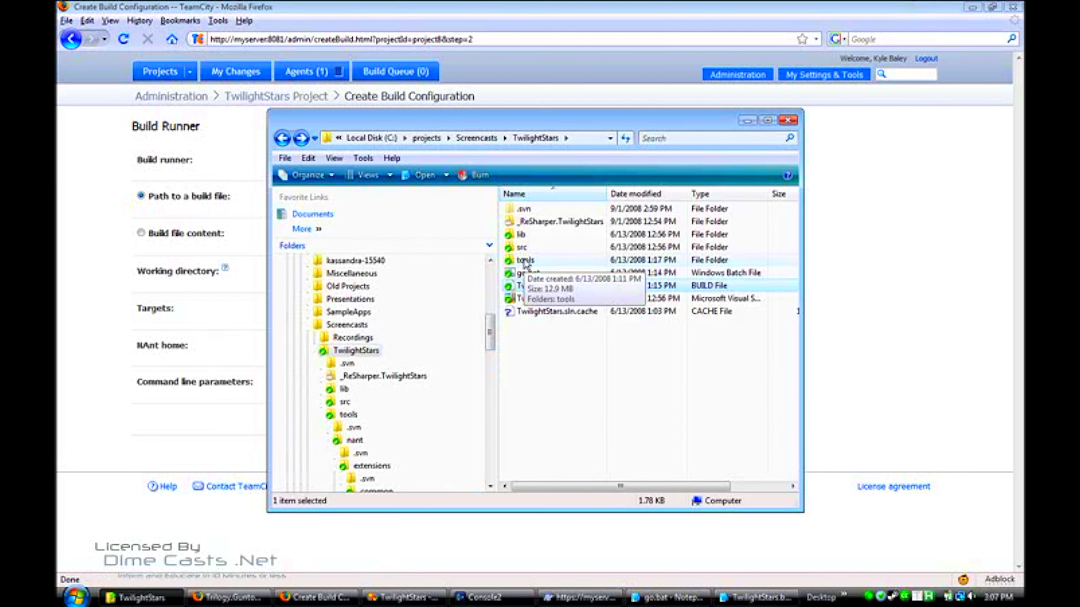
double_click(525, 261)
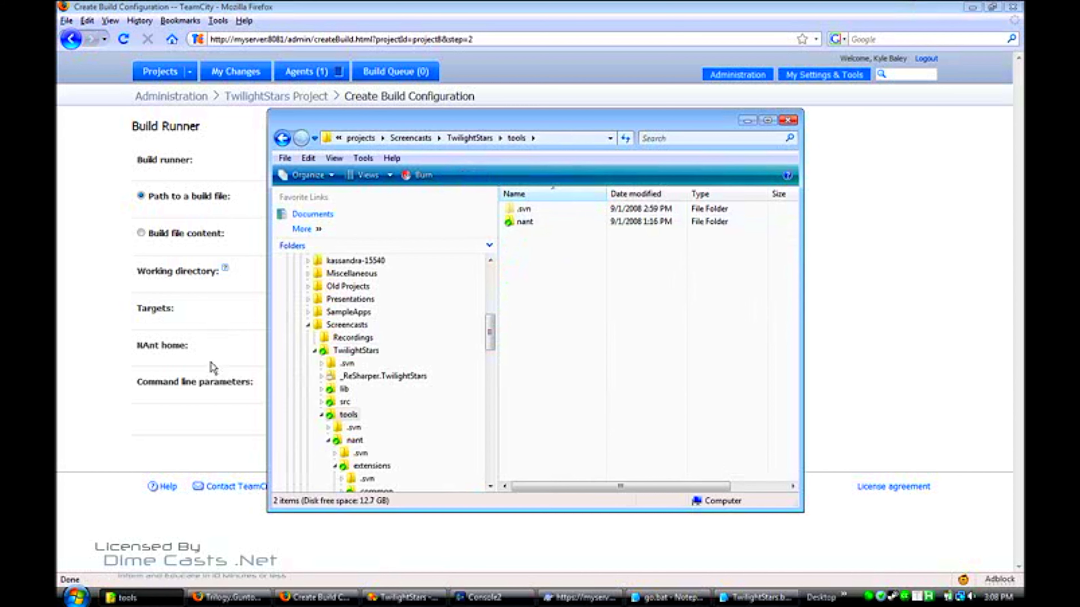
left_click(221, 339)
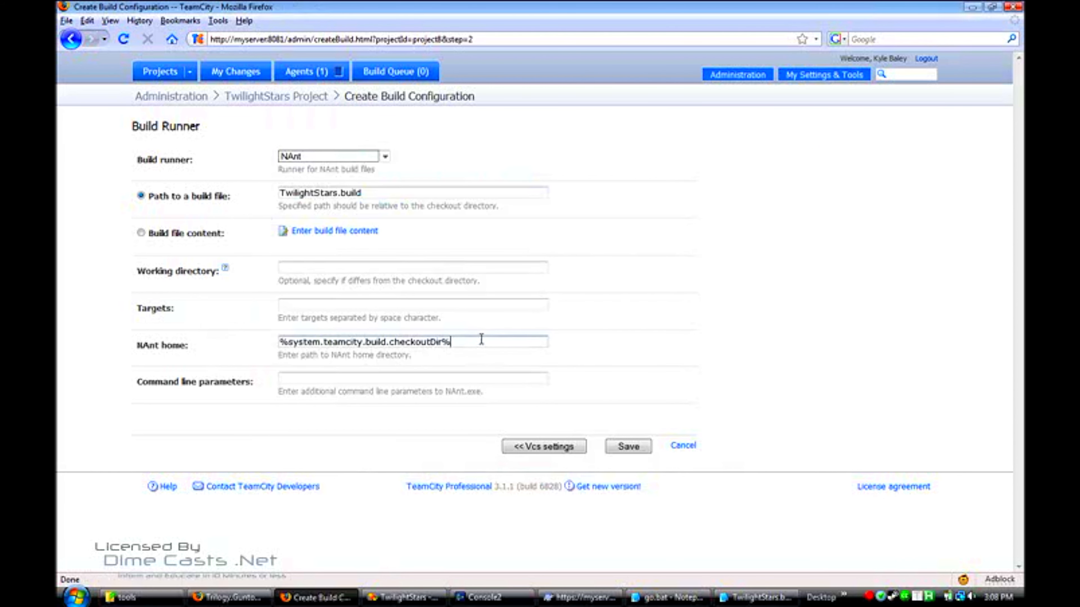
type("tools\\nant")
left_click(628, 447)
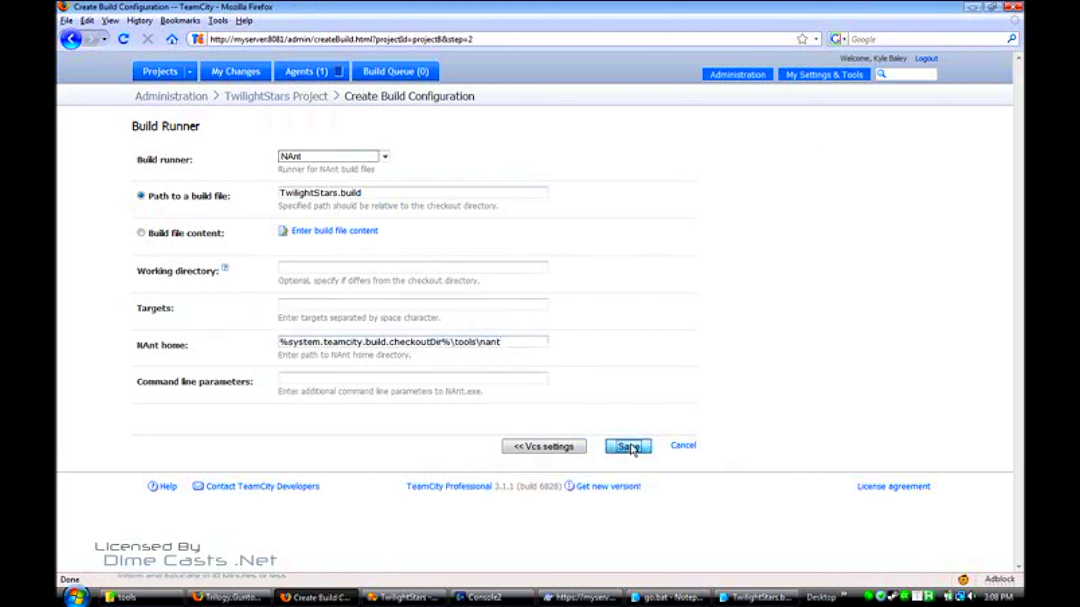
Check TwilightStars.build again, go up from the tools folder to the TwilightStars folder, and return to TeamCity in Firefox
left_click(756, 597)
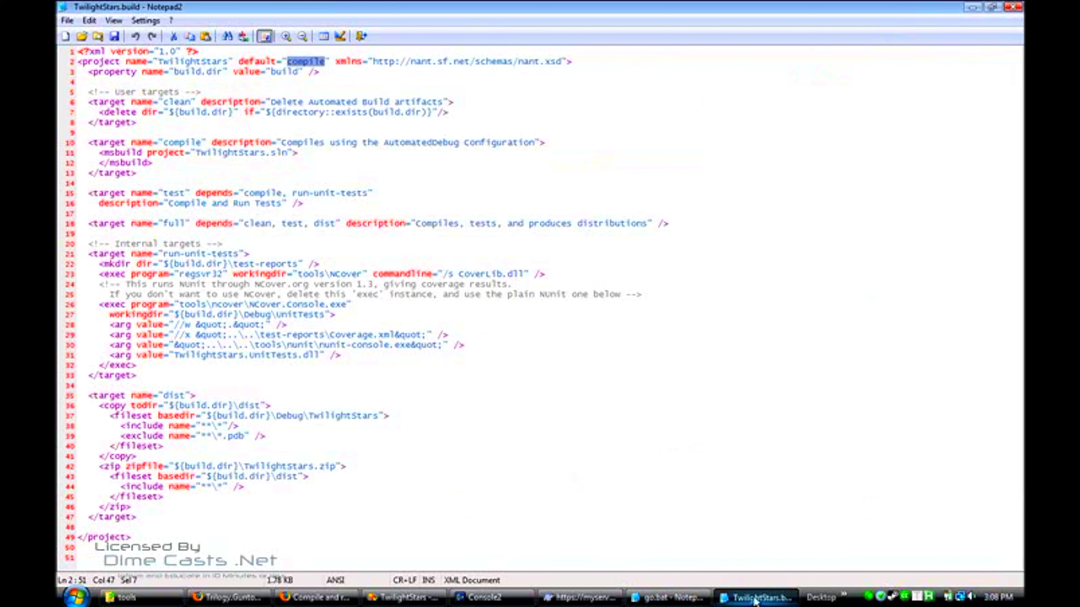
left_click(141, 597)
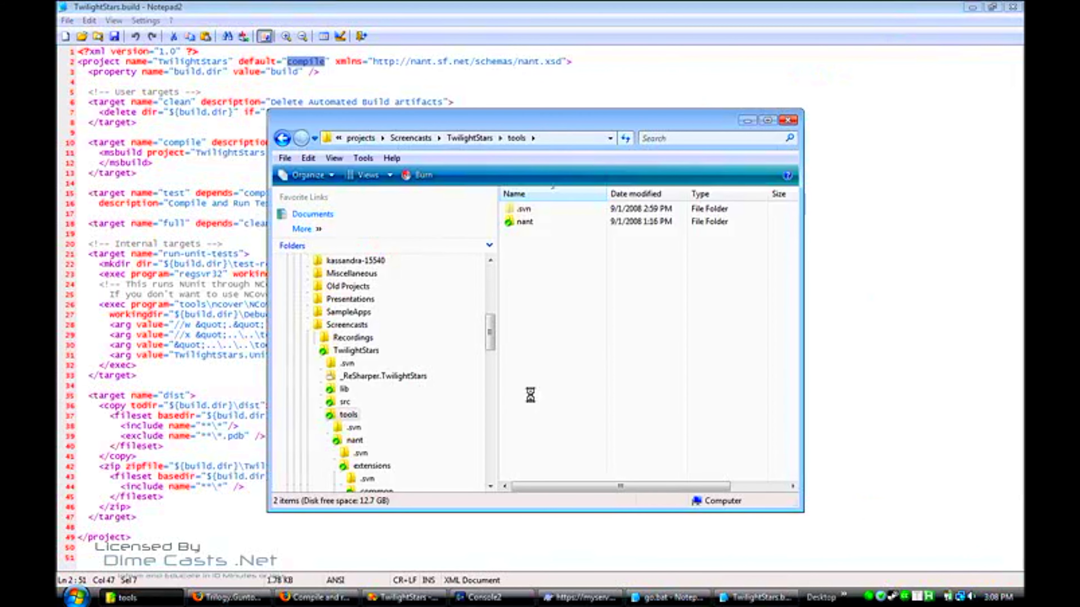
key("BackSpace")
left_click(303, 596)
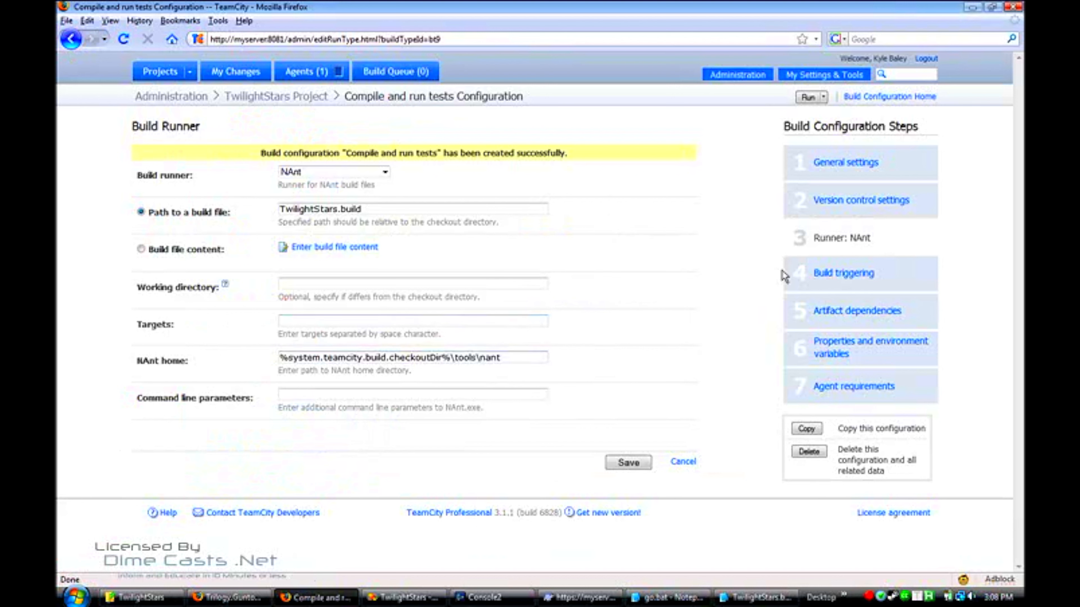
Enable build triggering when files are checked into VCS, with no quiet period, and save the trigger settings
left_click(845, 276)
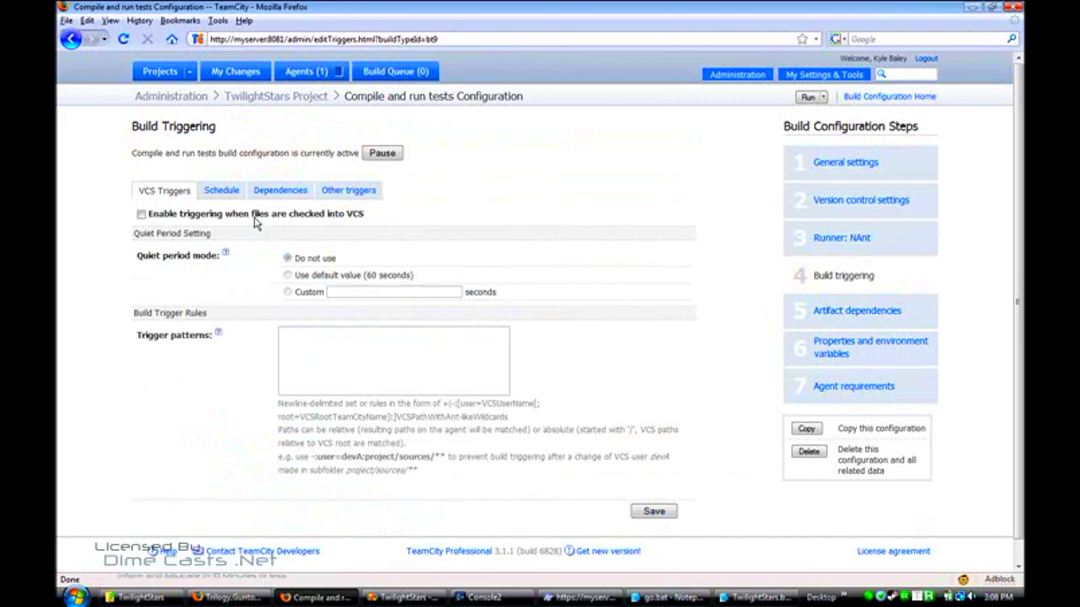
left_click(140, 214)
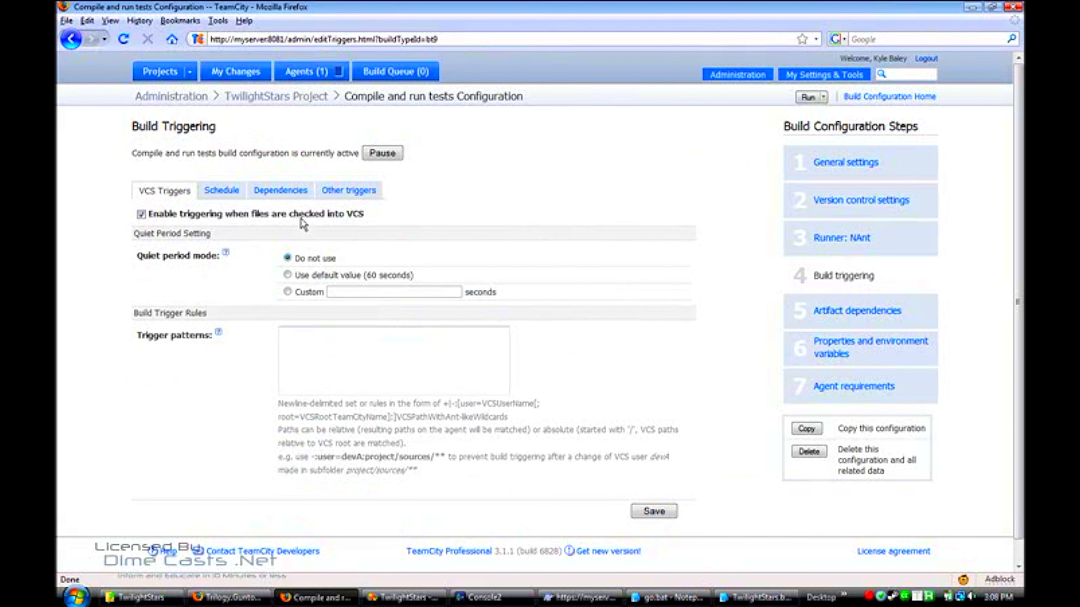
left_click(655, 512)
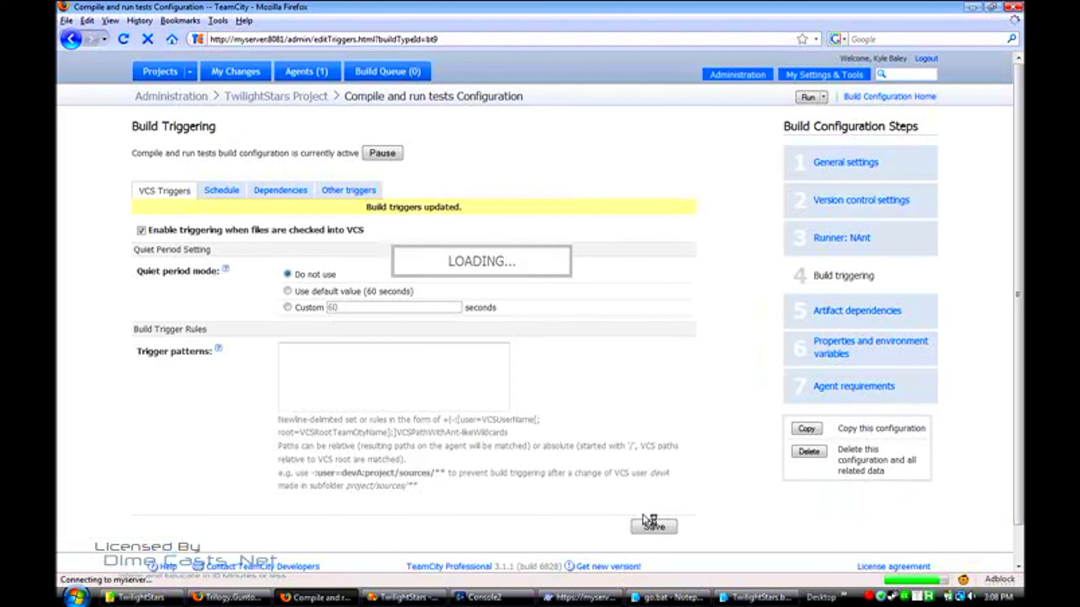
Run the TwilightStars "Compile and run tests" build from the projects overview and monitor its progress in TeamCity Quick View
left_click(156, 75)
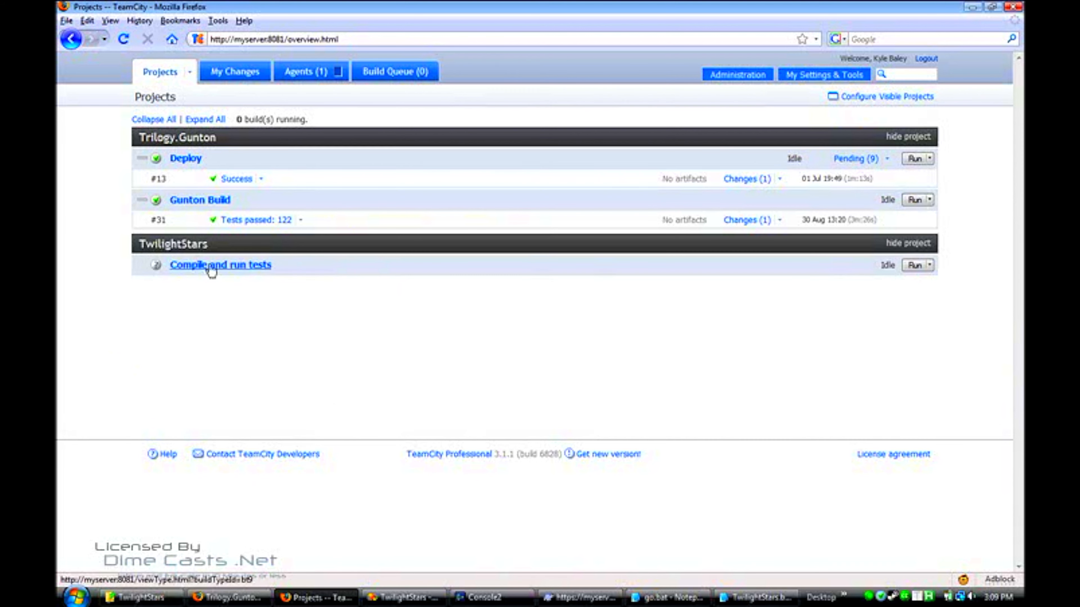
left_click(915, 264)
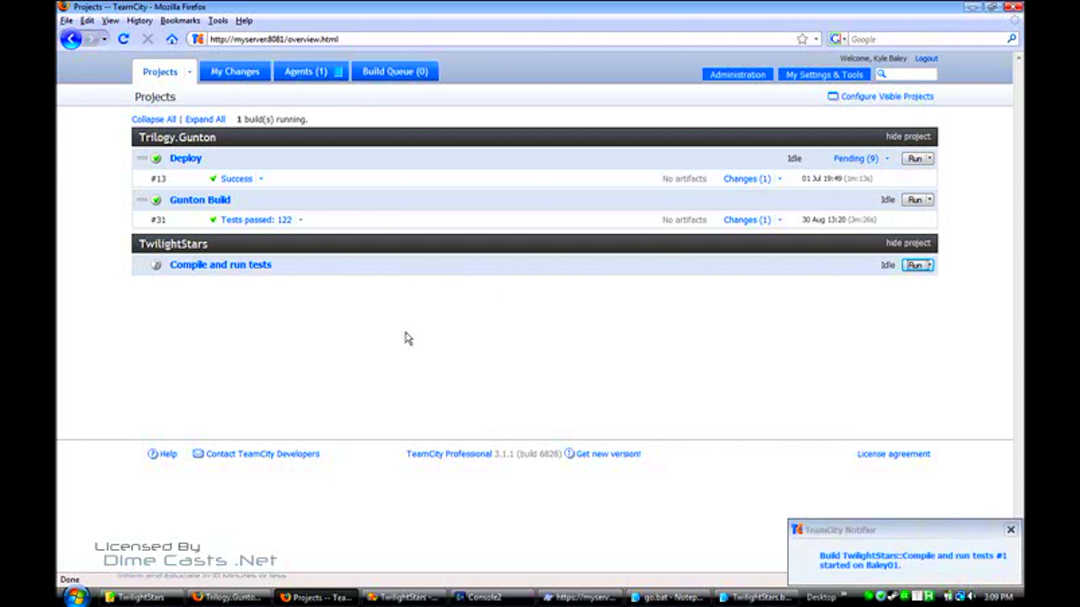
left_click(881, 596)
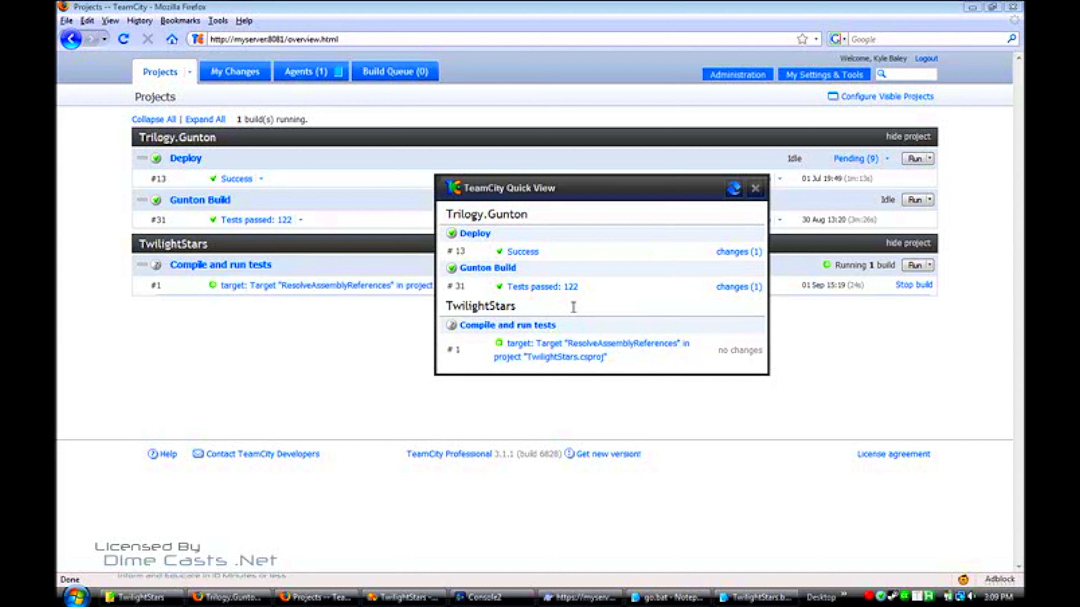
left_click(753, 191)
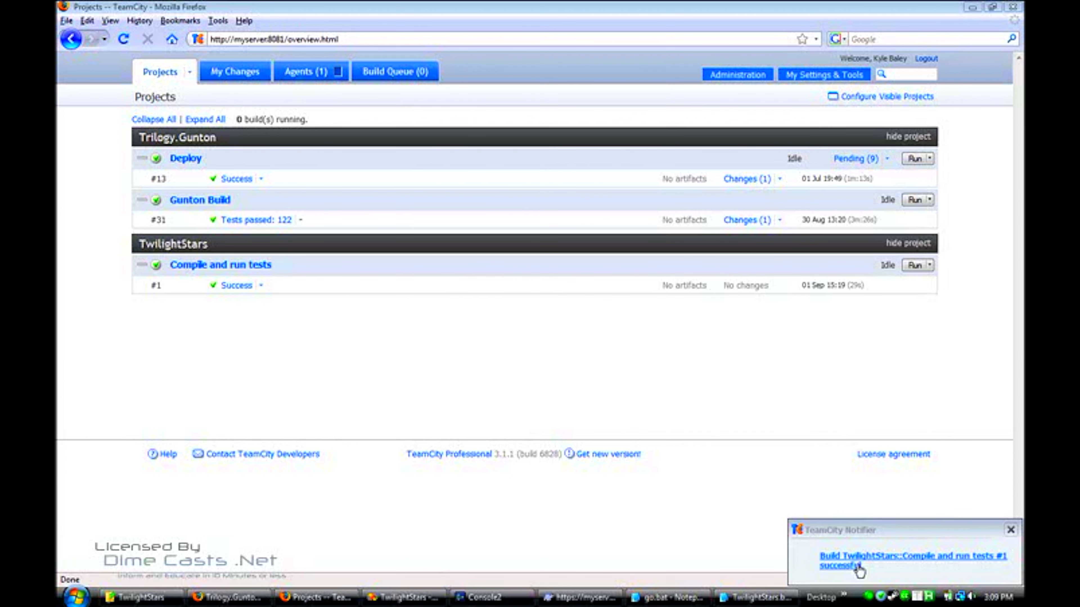
In Visual Studio, break the Surname getter in Artist.cs by changing its return value to _xlastName, and save the file
left_click(398, 597)
type("xlastName; }")
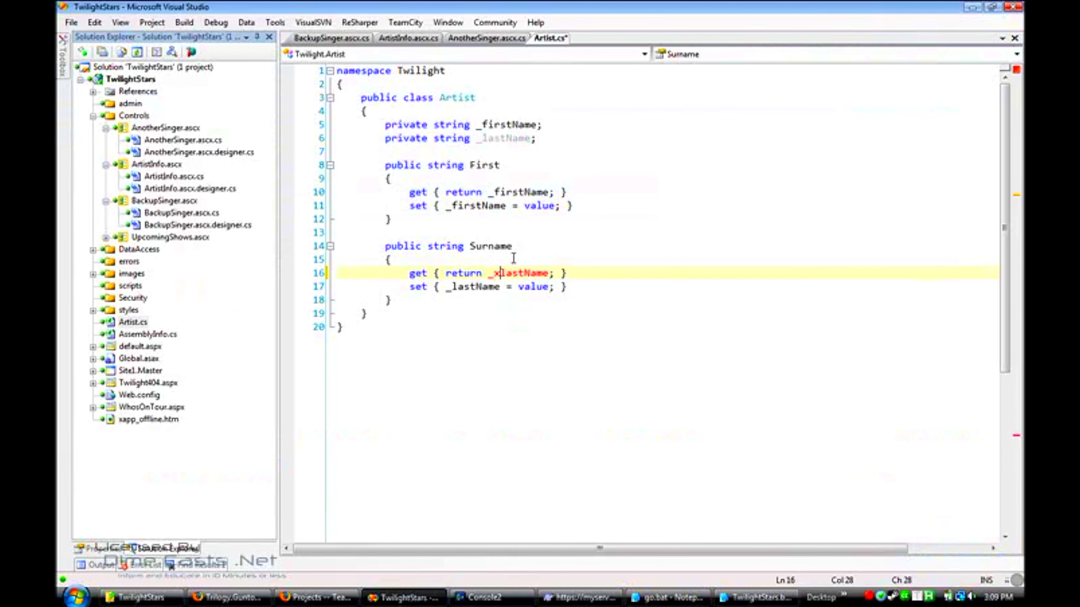
key("ctrl+s")
Commit the TwilightStars solution's modified Artist.cs to Subversion without a message and close the commit report
right_click(154, 68)
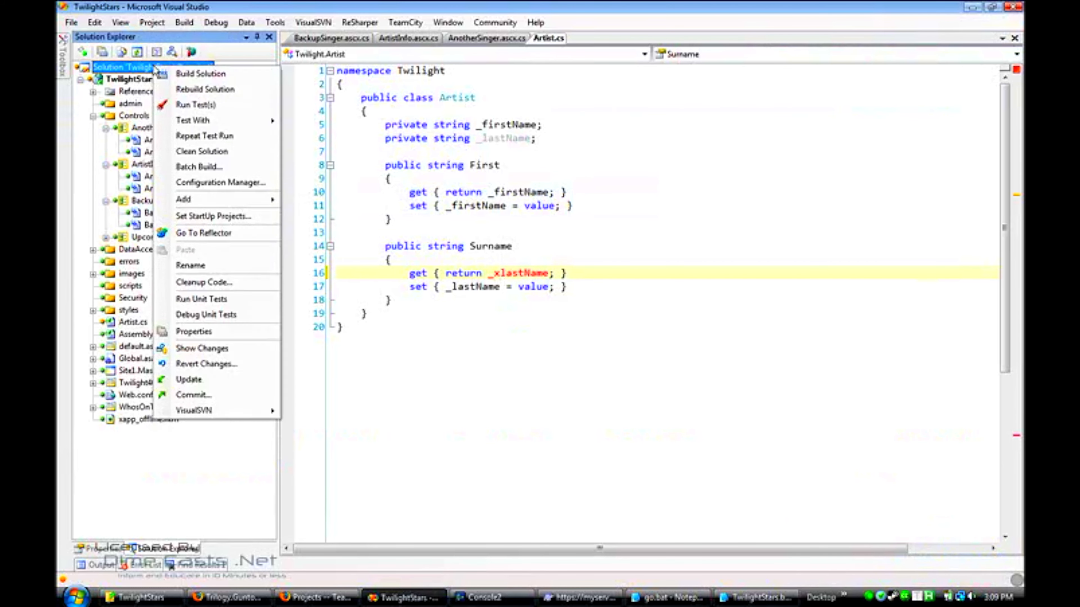
left_click(214, 395)
left_click(555, 442)
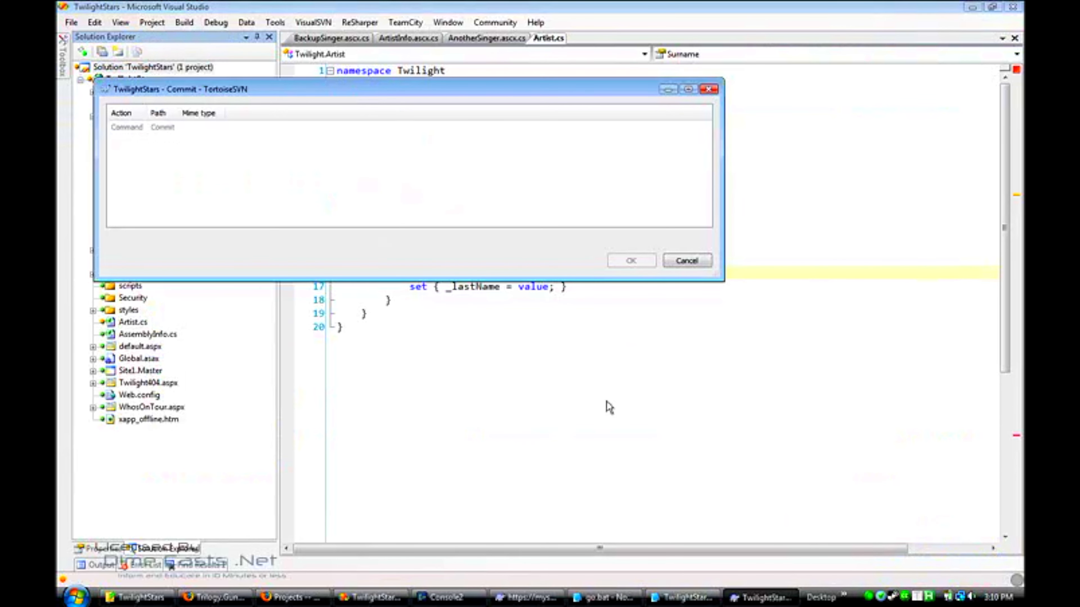
left_click(634, 262)
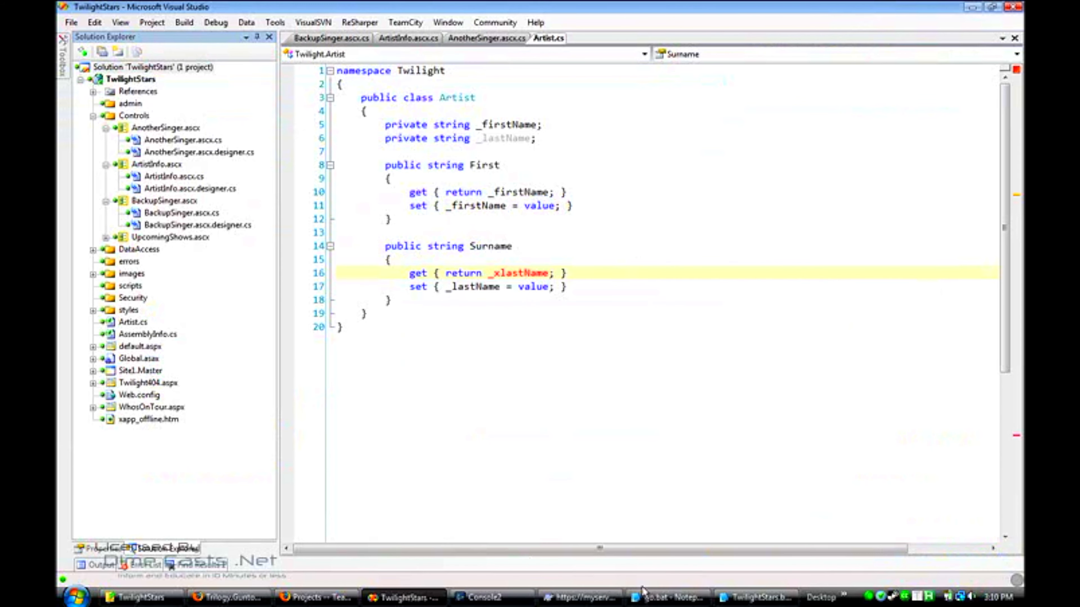
Run the TwilightStars "Compile and run tests" build in TeamCity, minimize the browser, and dismiss the build-started notification
left_click(280, 600)
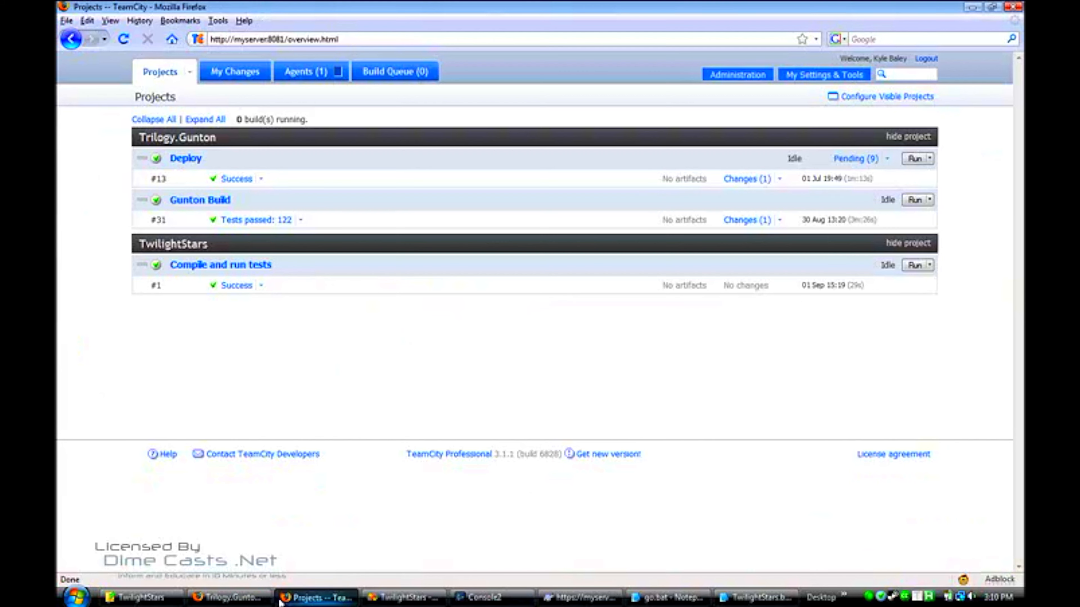
left_click(914, 267)
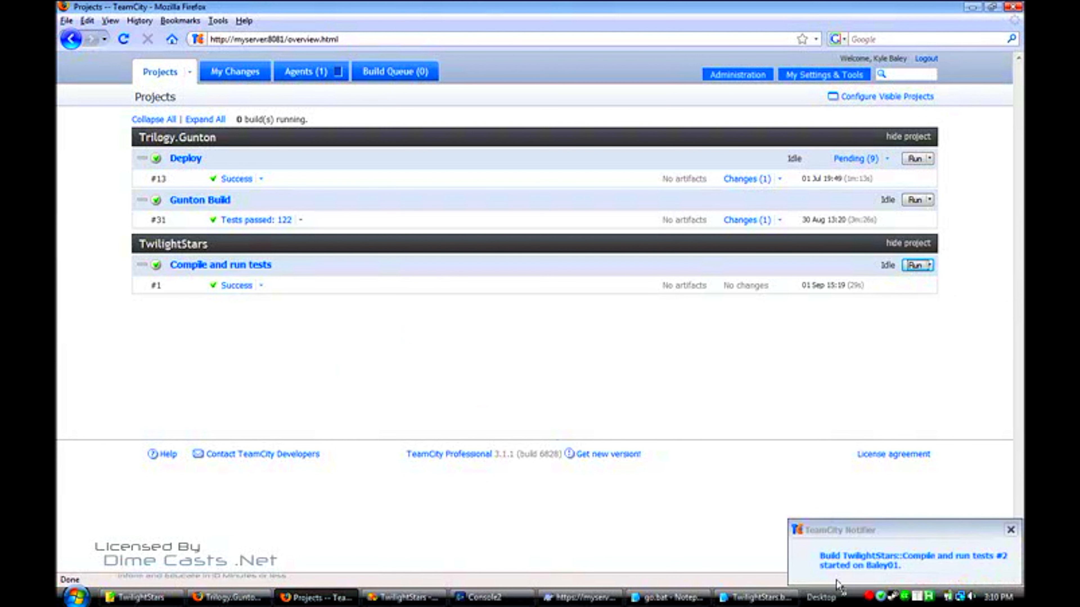
left_click(972, 6)
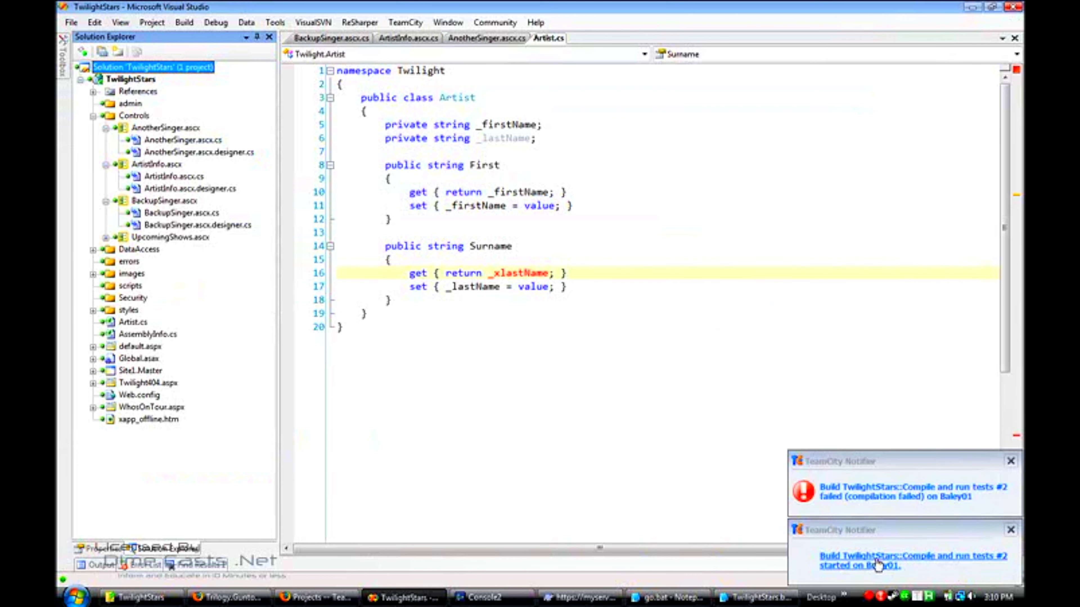
left_click(1010, 529)
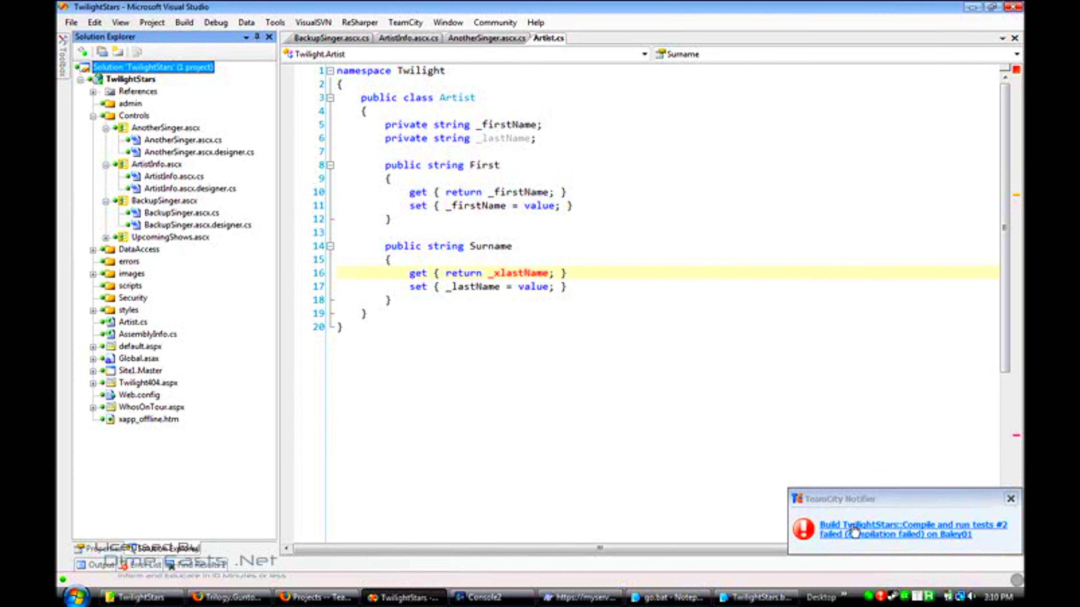
Examine the compilation errors and the changed files of TwilightStars build #2 in TeamCity
left_click(345, 601)
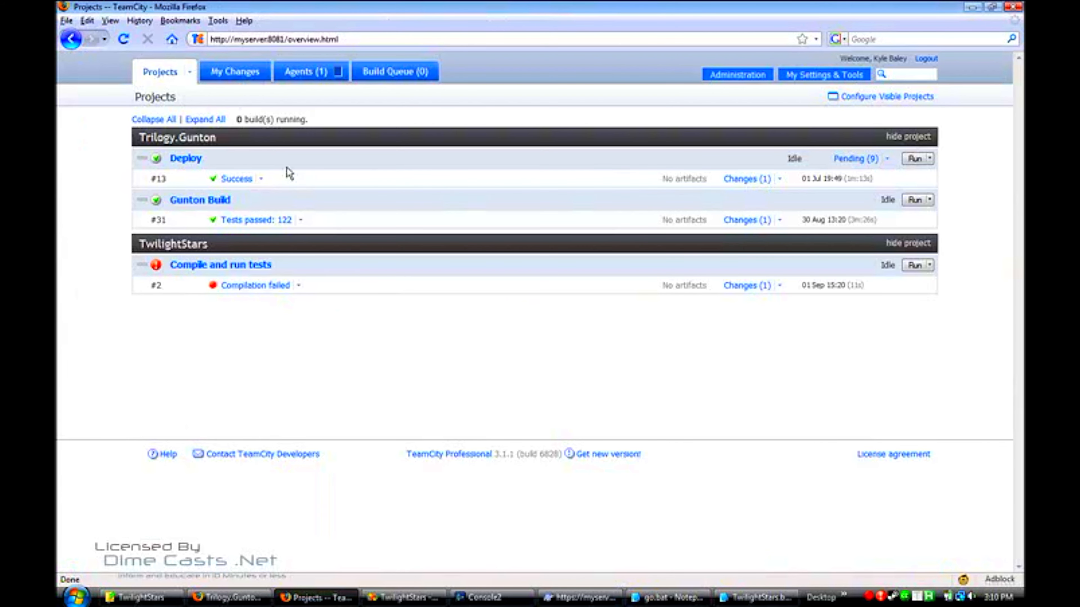
left_click(246, 291)
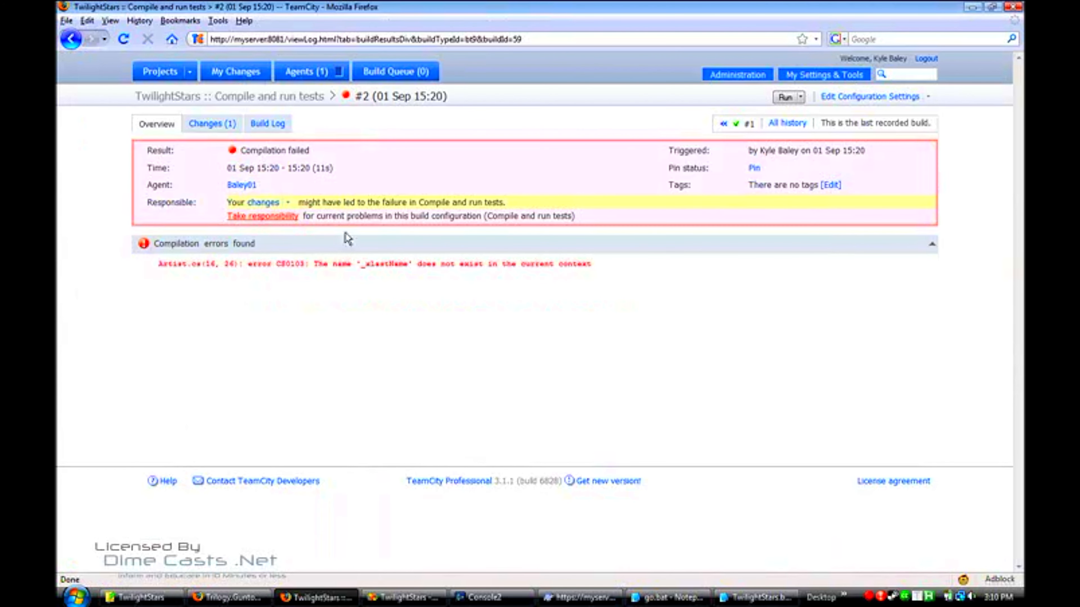
left_click(212, 127)
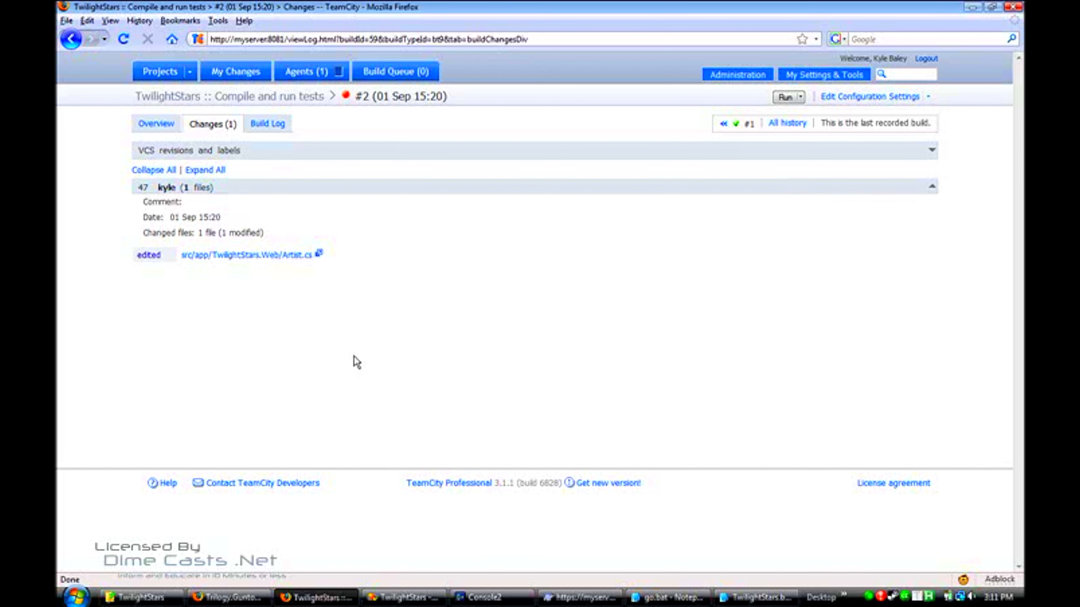
Review the broken Surname getter in Visual Studio, the TwilightStars folder's contents, and the NAnt command in go.bat
left_click(390, 604)
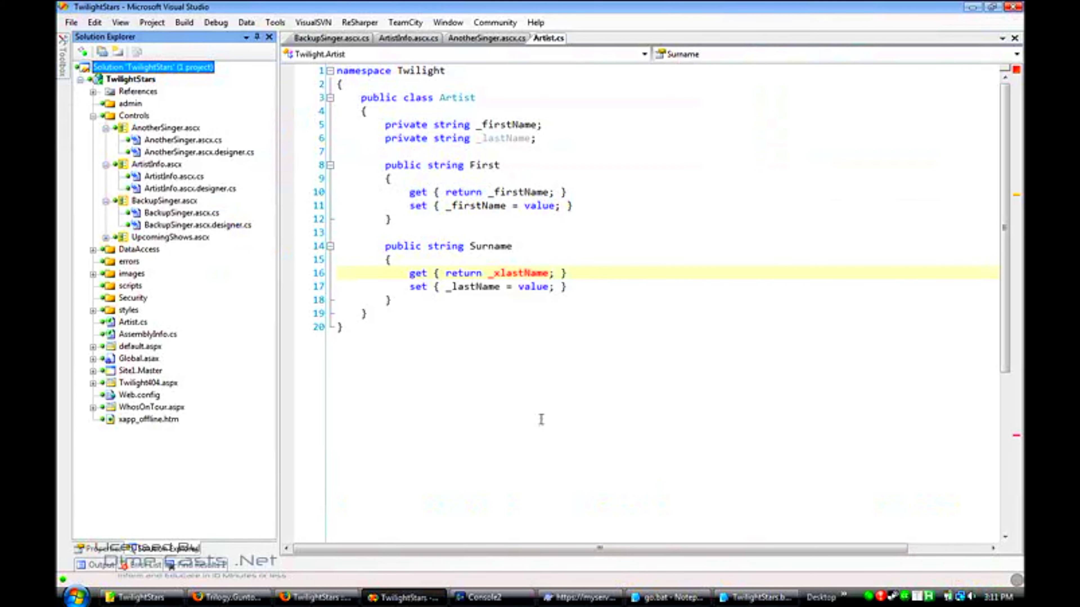
left_click(500, 273)
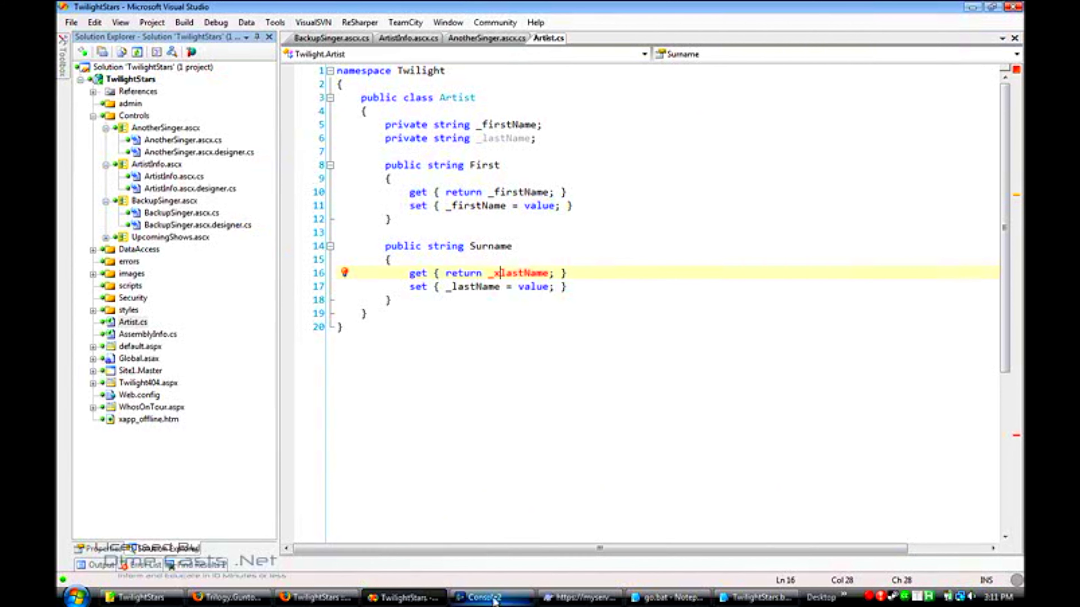
left_click(141, 597)
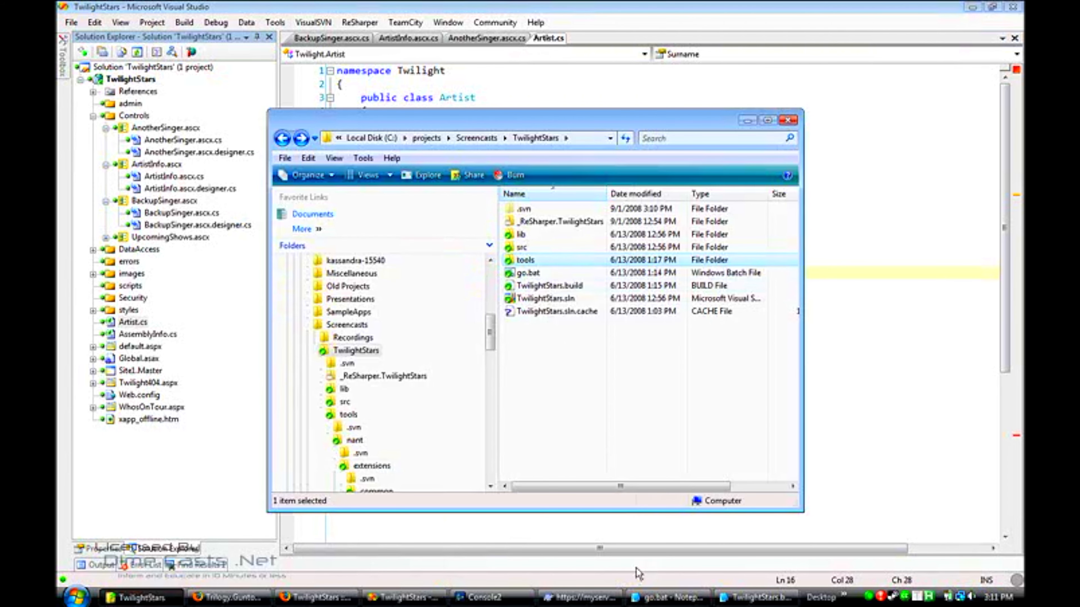
left_click(646, 597)
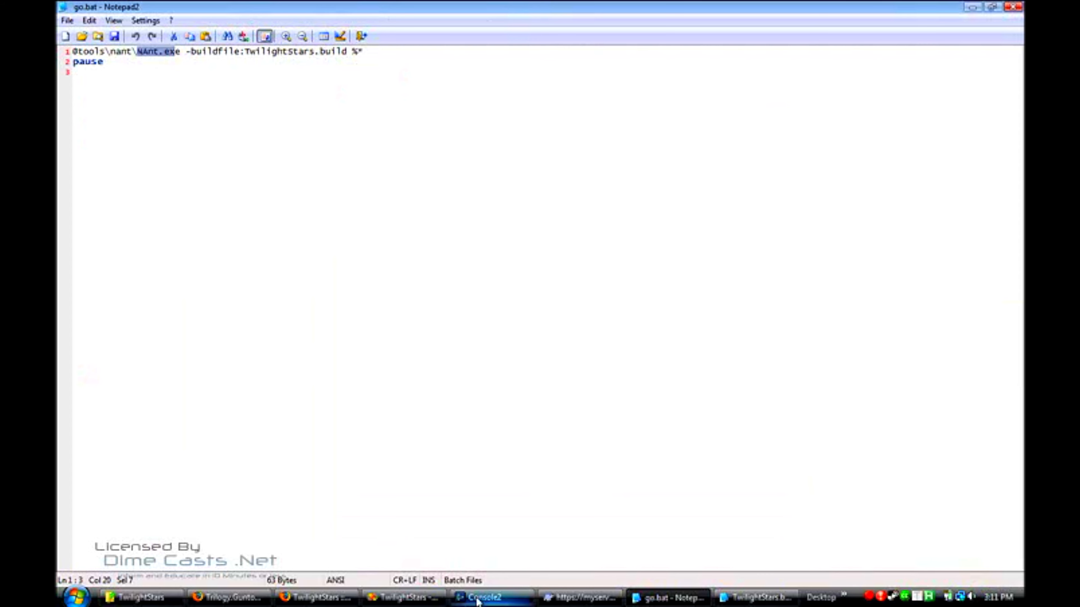
Run go.bat from the TwilightStars folder to build the broken code locally, and close its console after reading the output
left_click(136, 598)
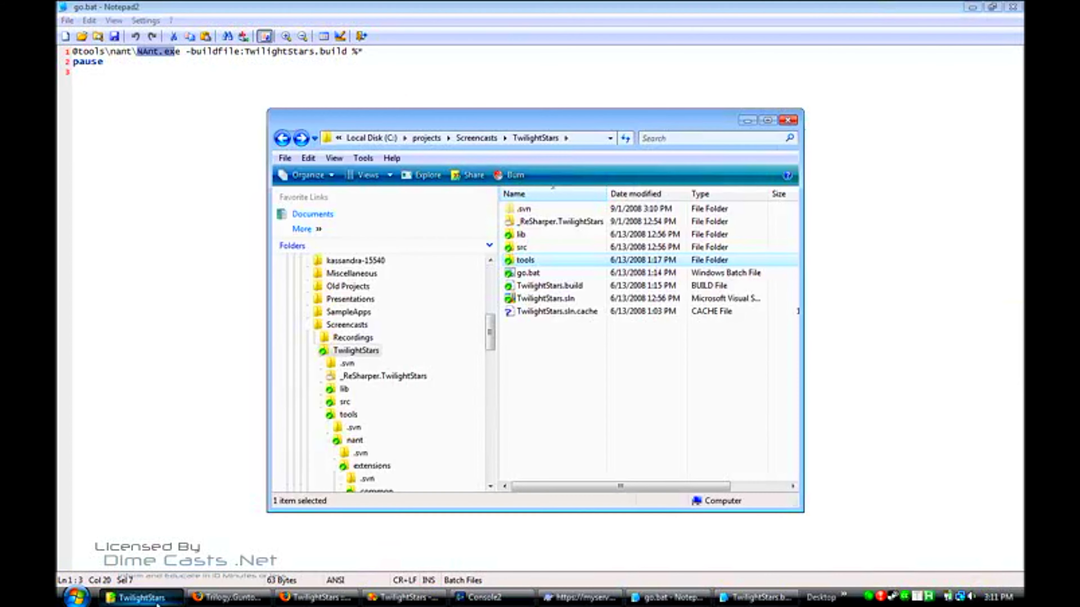
left_click(531, 277)
double_click(530, 275)
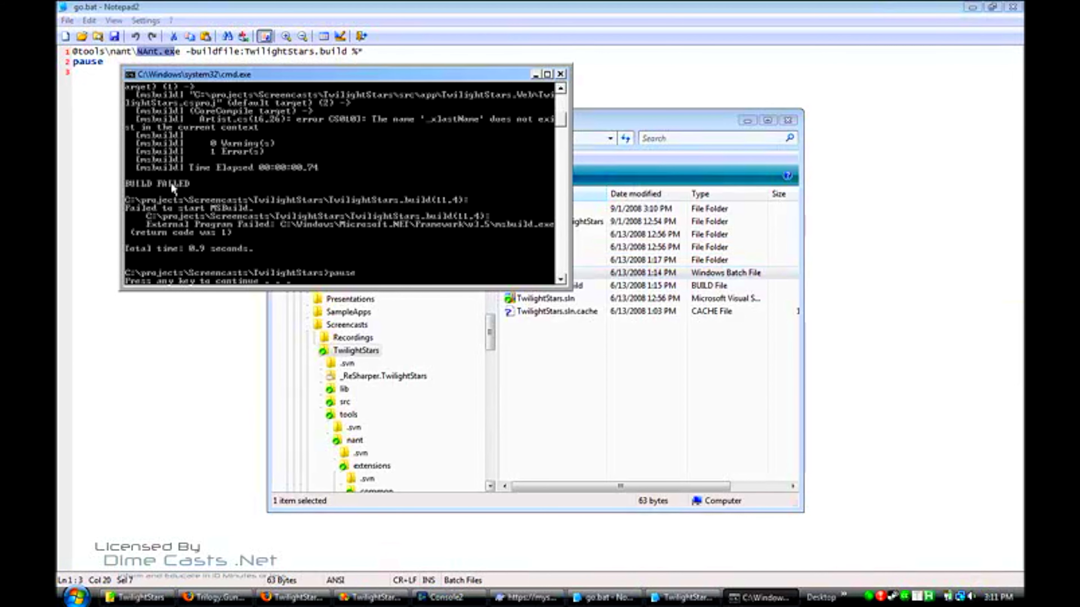
key("space")
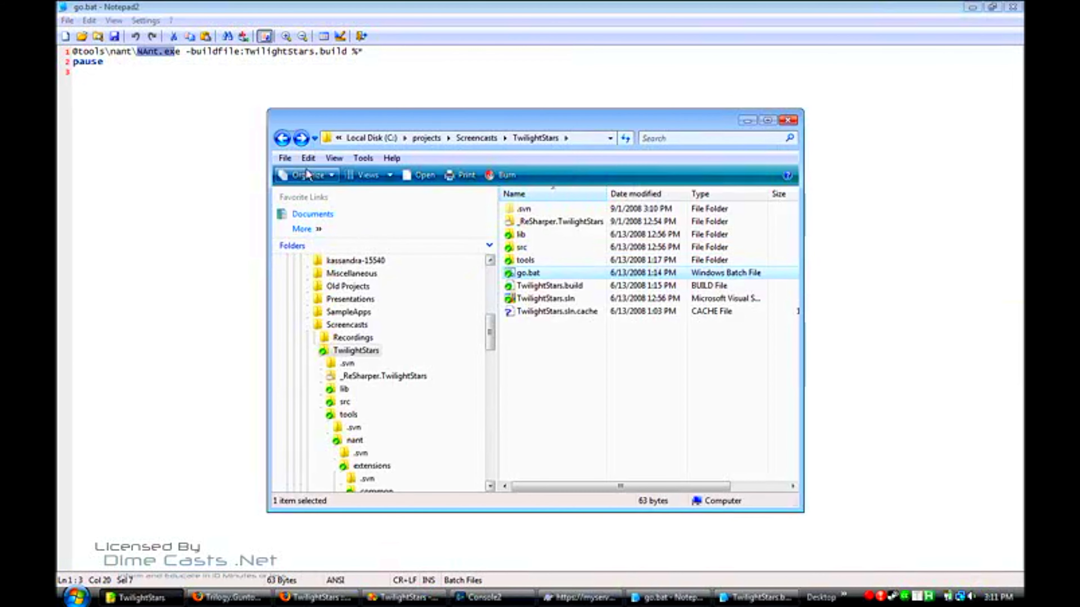
In Visual Studio, correct the Surname getter in Artist.cs to return _lastName and save the file
left_click(387, 598)
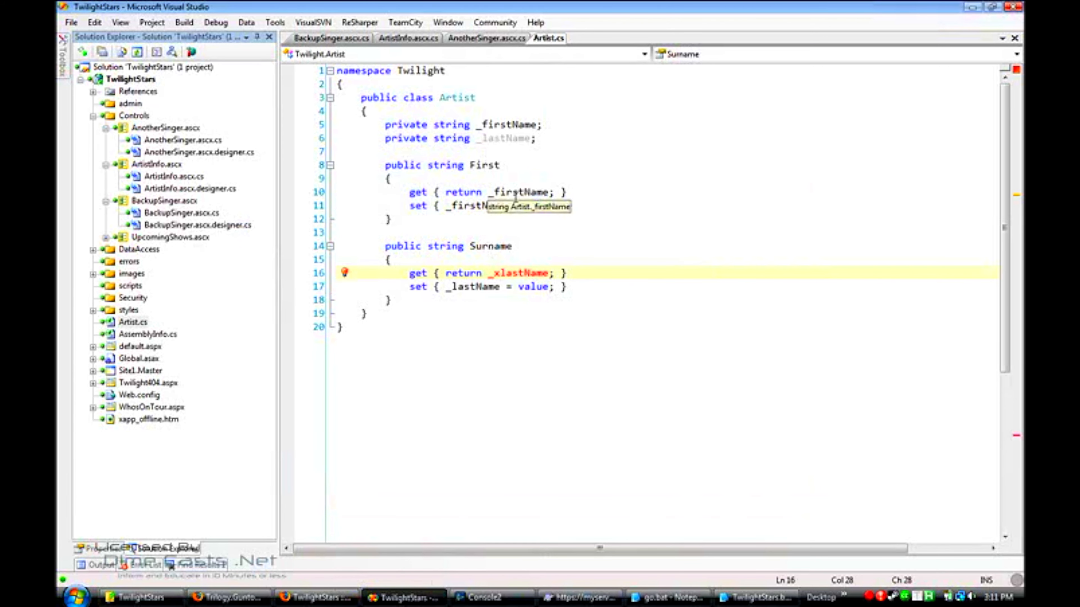
key("BackSpace")
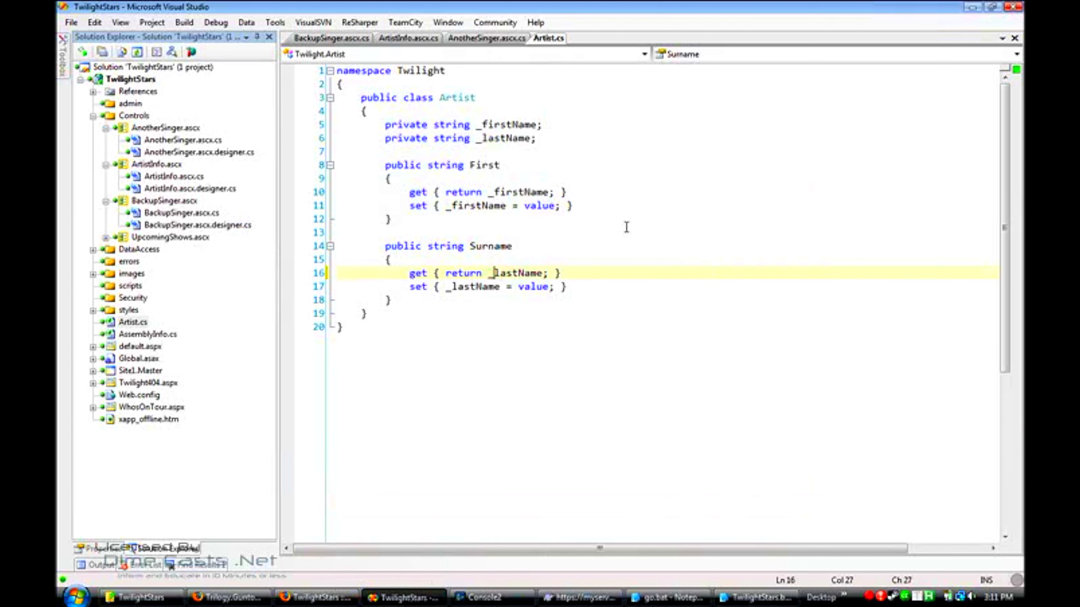
key("ctrl+s")
Rebuild the corrected code locally with go.bat in the TwilightStars folder, and close its console after checking the output
left_click(138, 597)
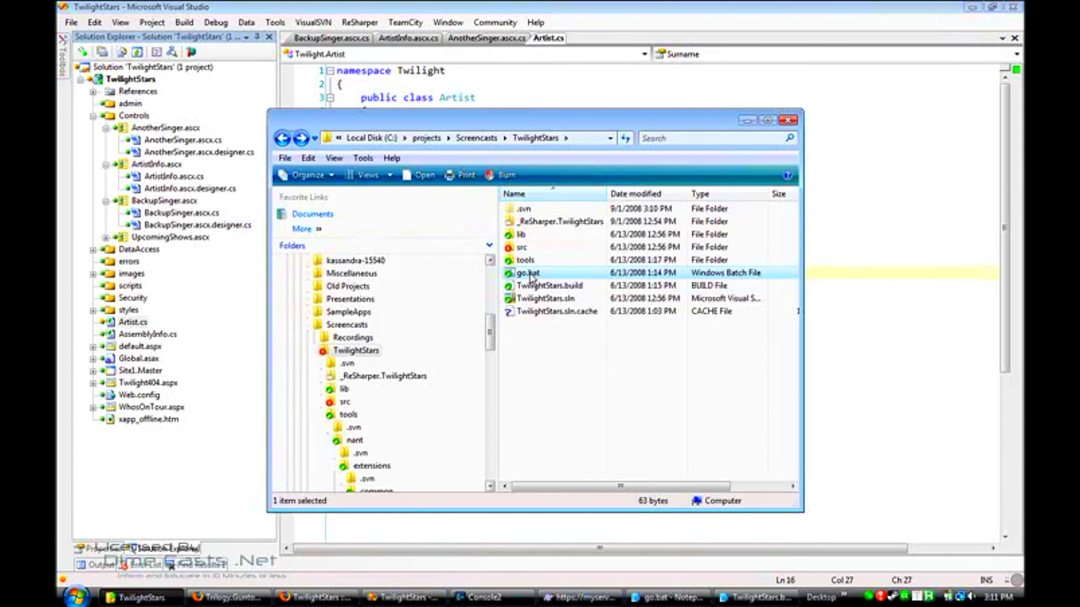
double_click(527, 273)
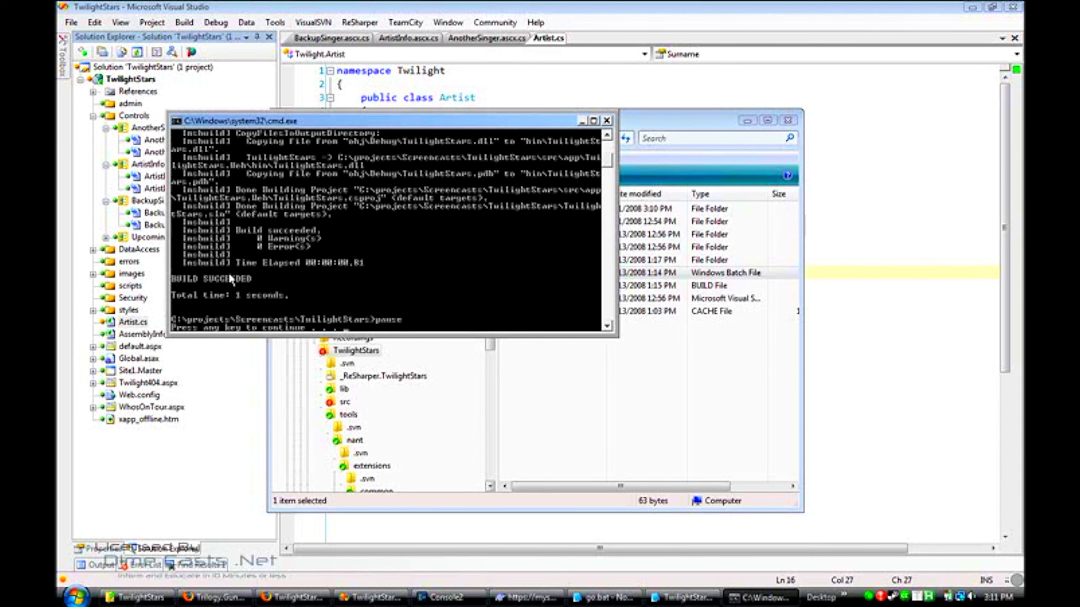
key("Return")
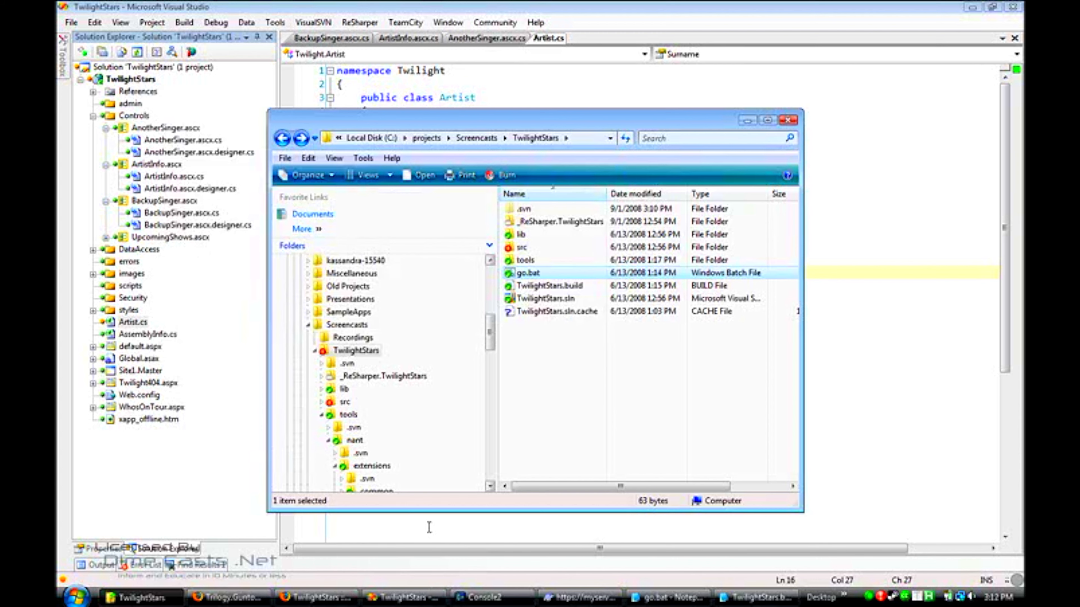
Commit the corrected Artist.cs from the TwilightStars solution in Visual Studio to the Subversion trunk without a message
right_click(126, 67)
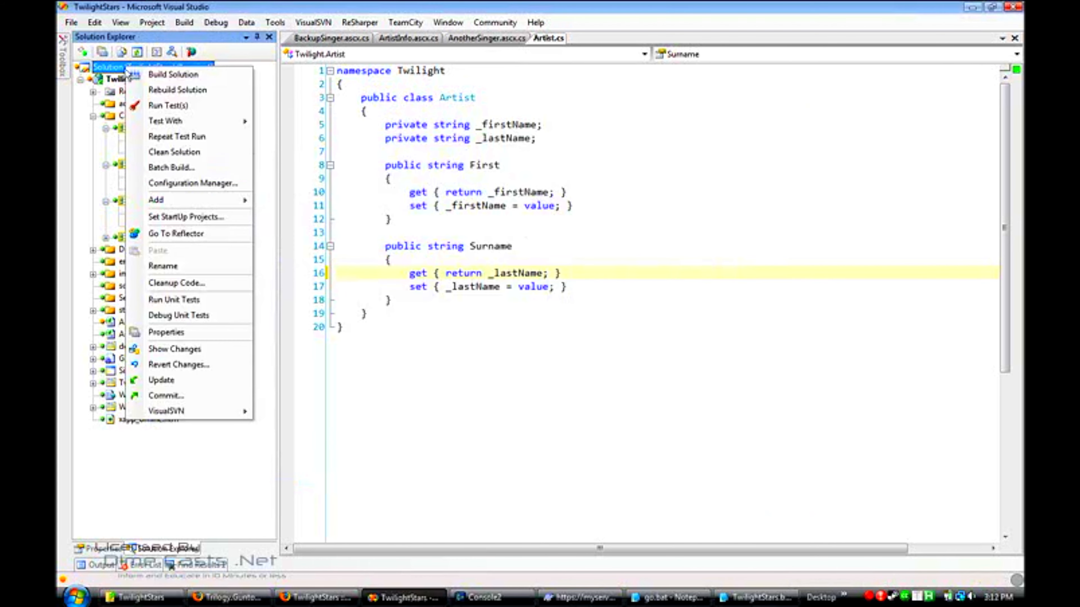
left_click(186, 402)
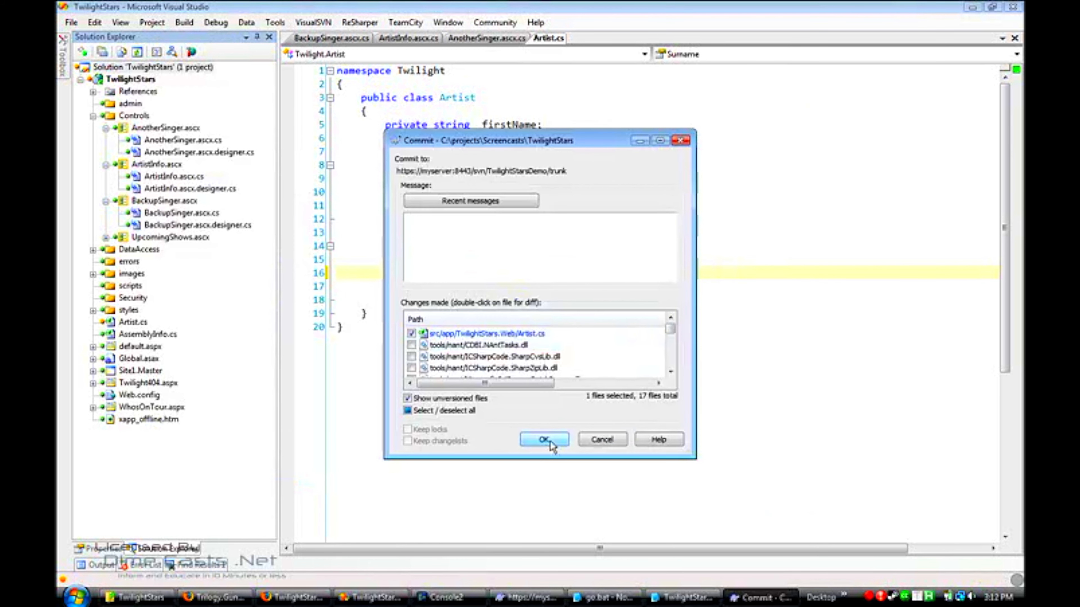
left_click(548, 442)
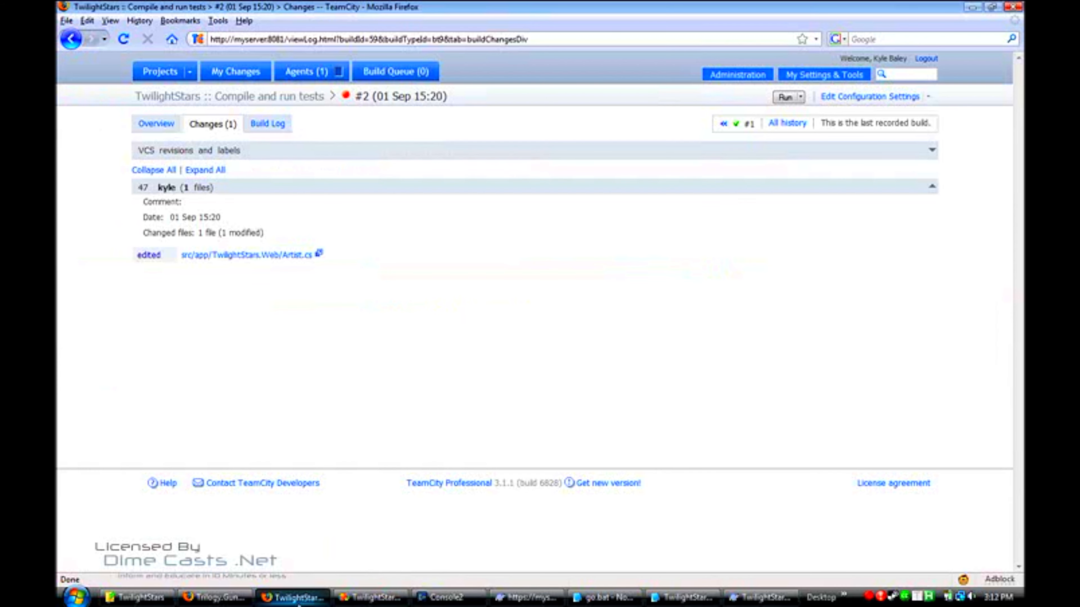
Switch to TeamCity in Firefox, run the TwilightStars "Compile and run tests" build from the projects overview, and dismiss the finished TortoiseSVN commit window
left_click(298, 600)
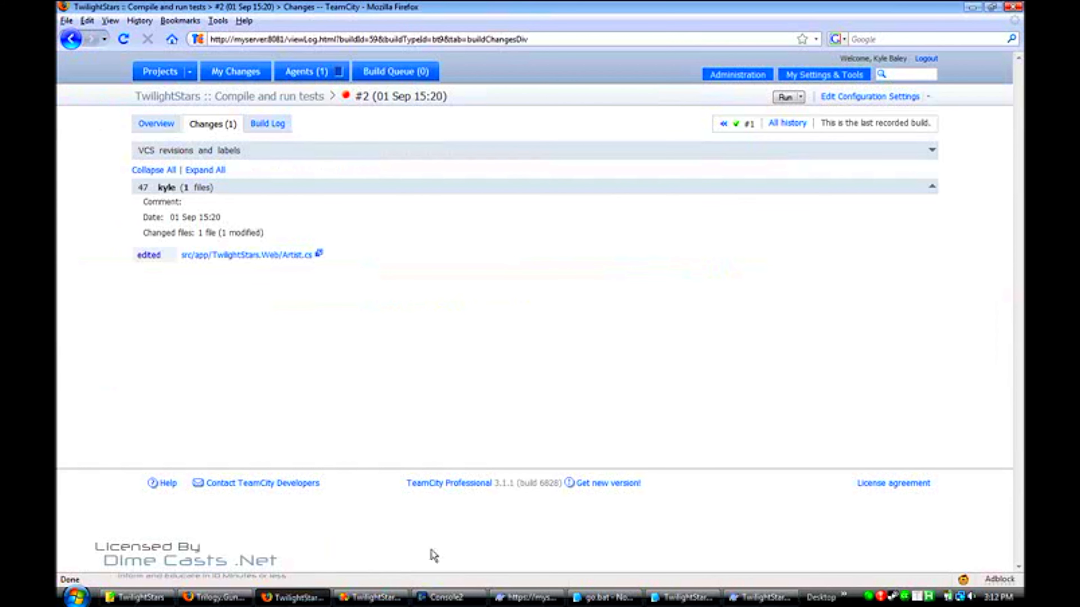
left_click(158, 73)
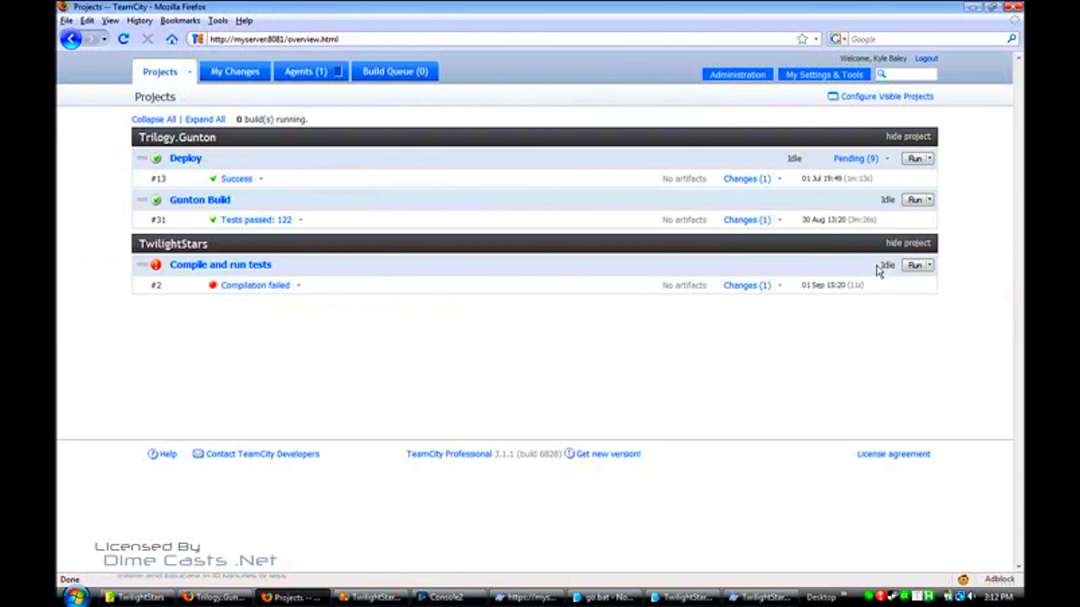
left_click(913, 266)
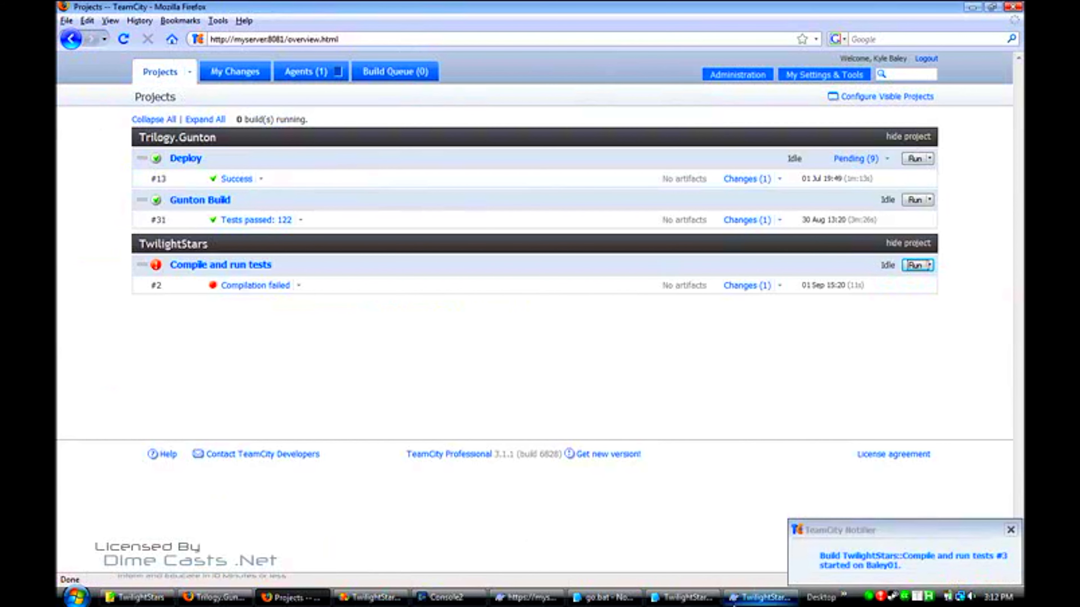
left_click(759, 598)
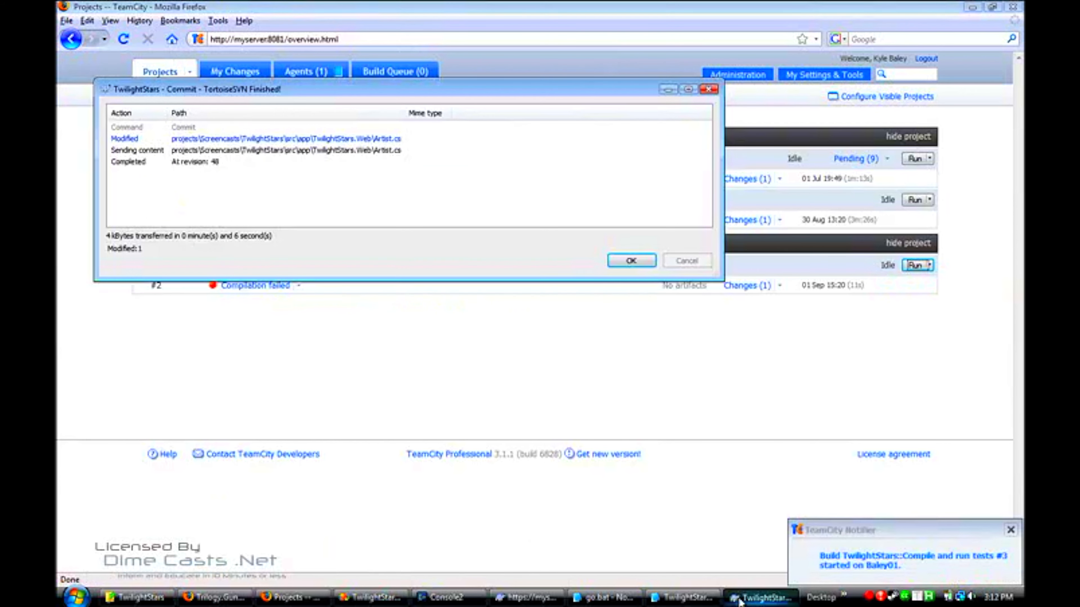
left_click(631, 261)
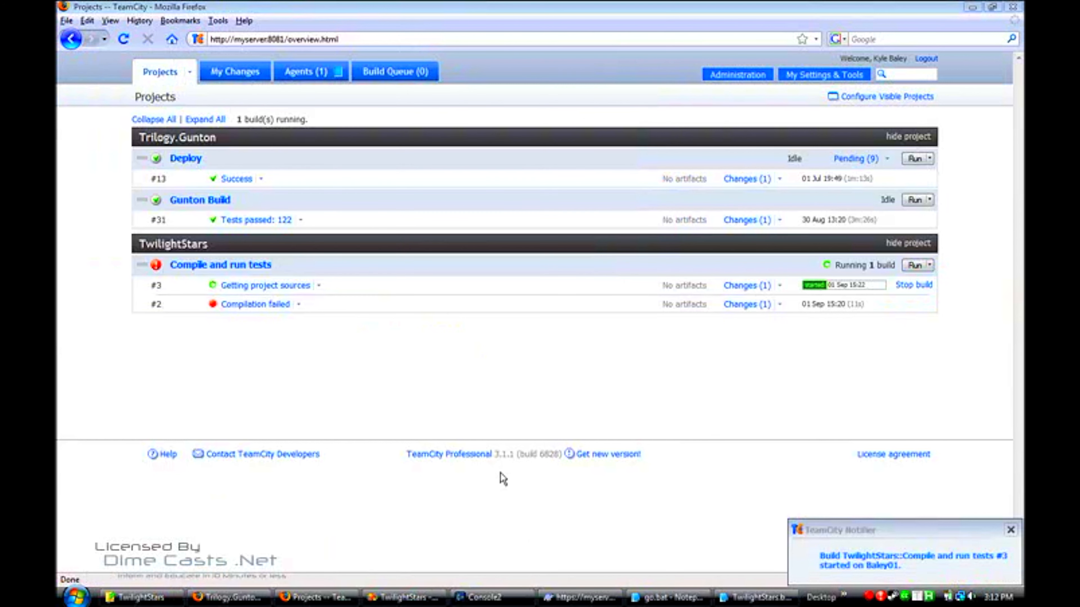